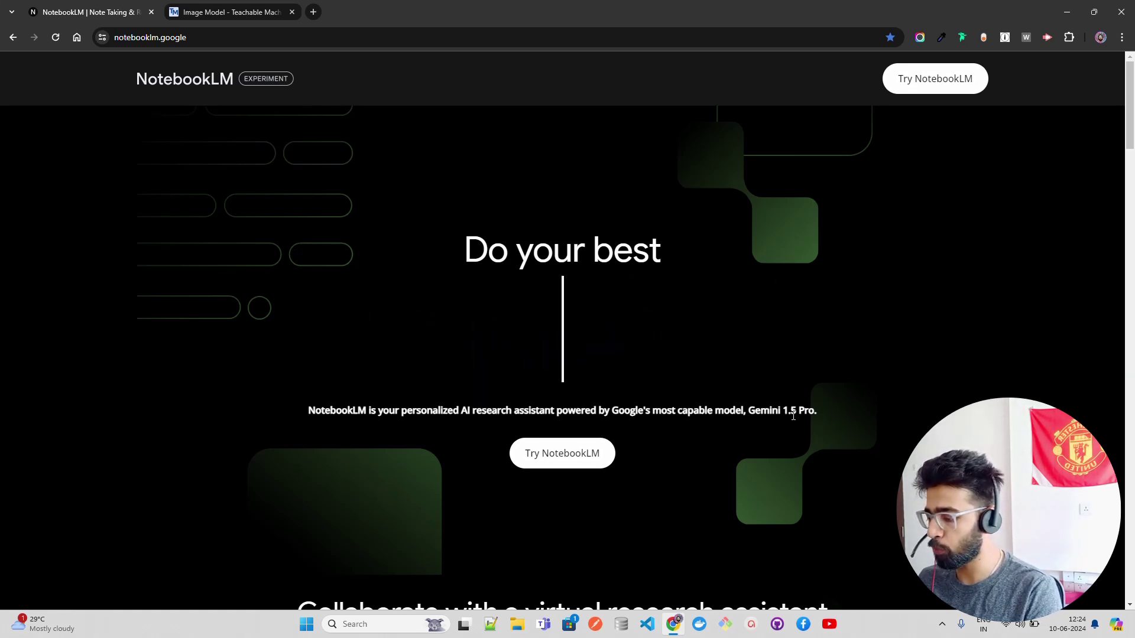
# Scroll through the landing page's feature sections, briefly highlighting 'train' in the privacy paragraph.
pyautogui.scroll(-5, 792, 414)
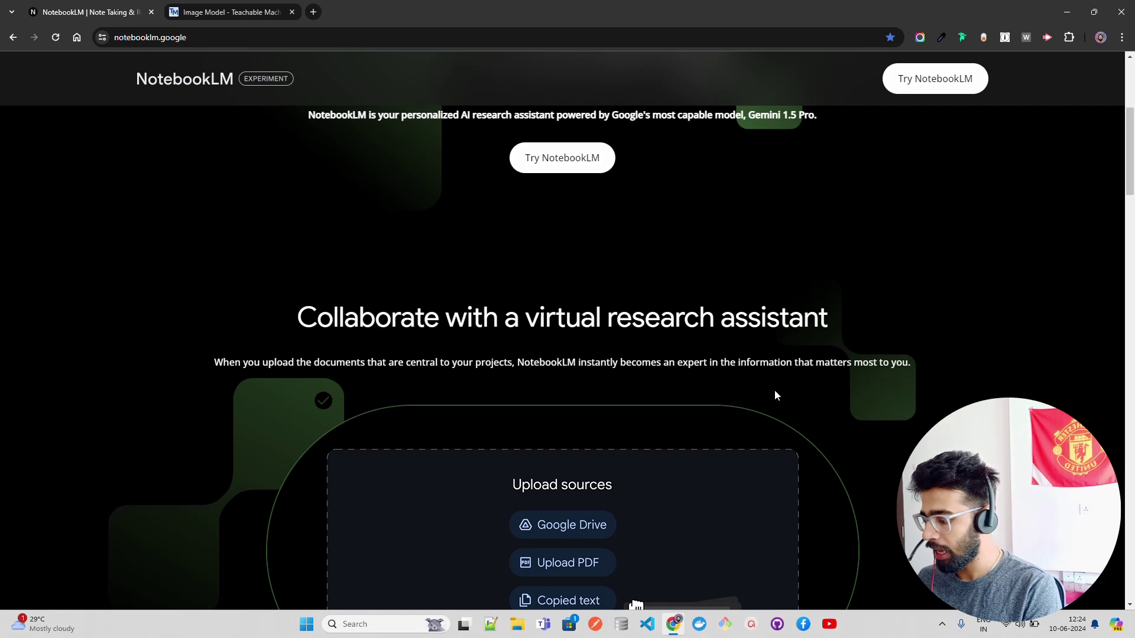
pyautogui.scroll(-10, 774, 389)
pyautogui.scroll(-20, 776, 373)
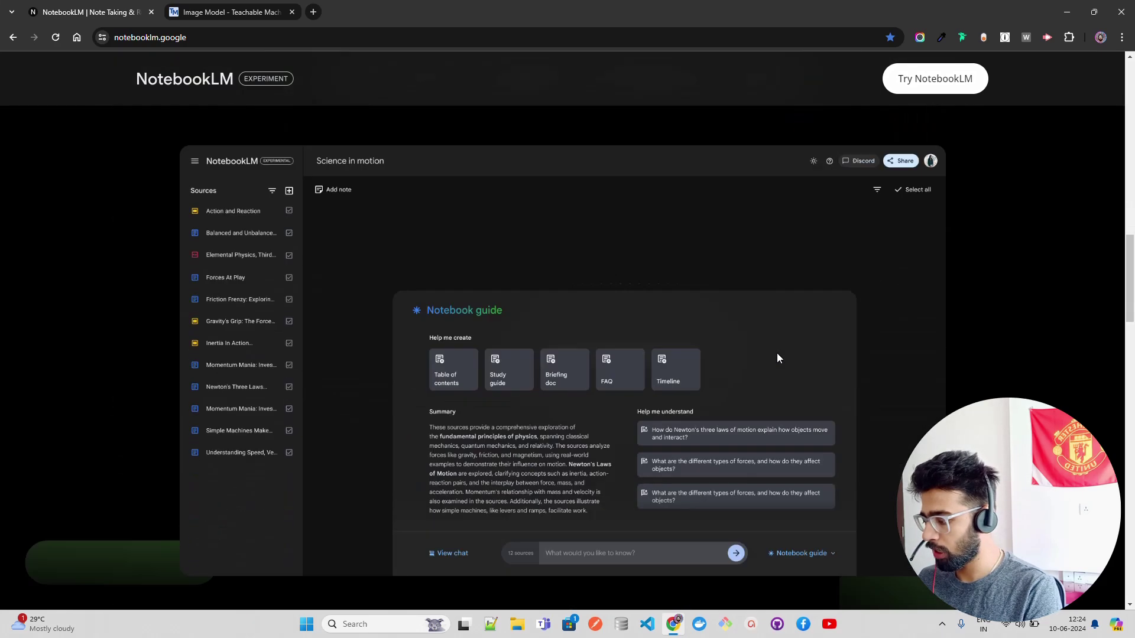
pyautogui.scroll(-15, 778, 355)
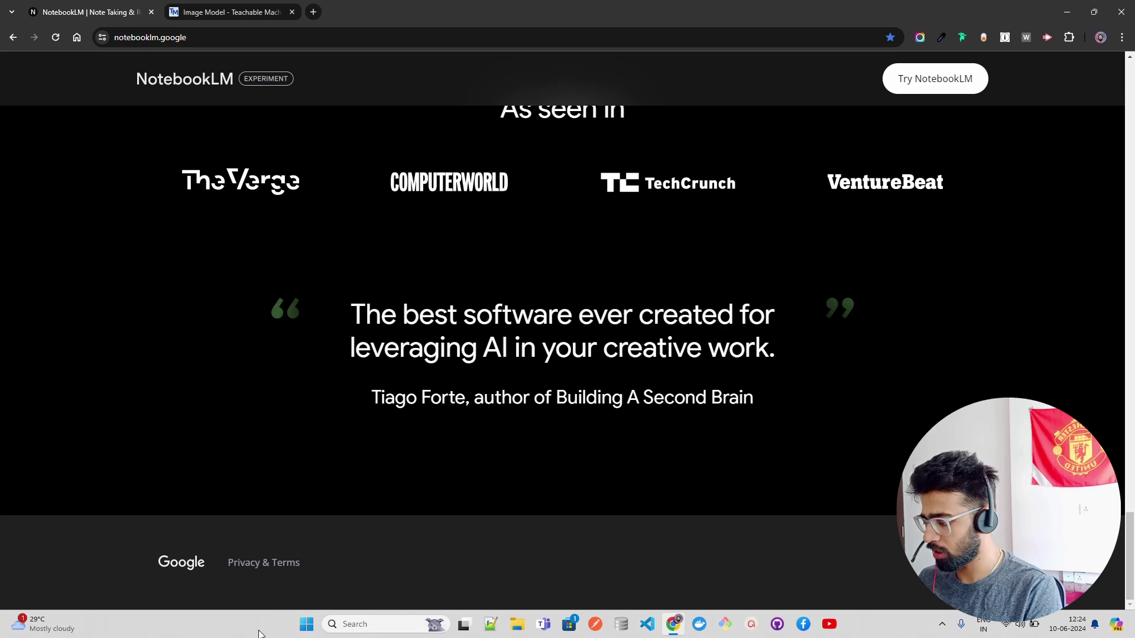
pyautogui.scroll(1, 650, 426)
pyautogui.scroll(12, 651, 427)
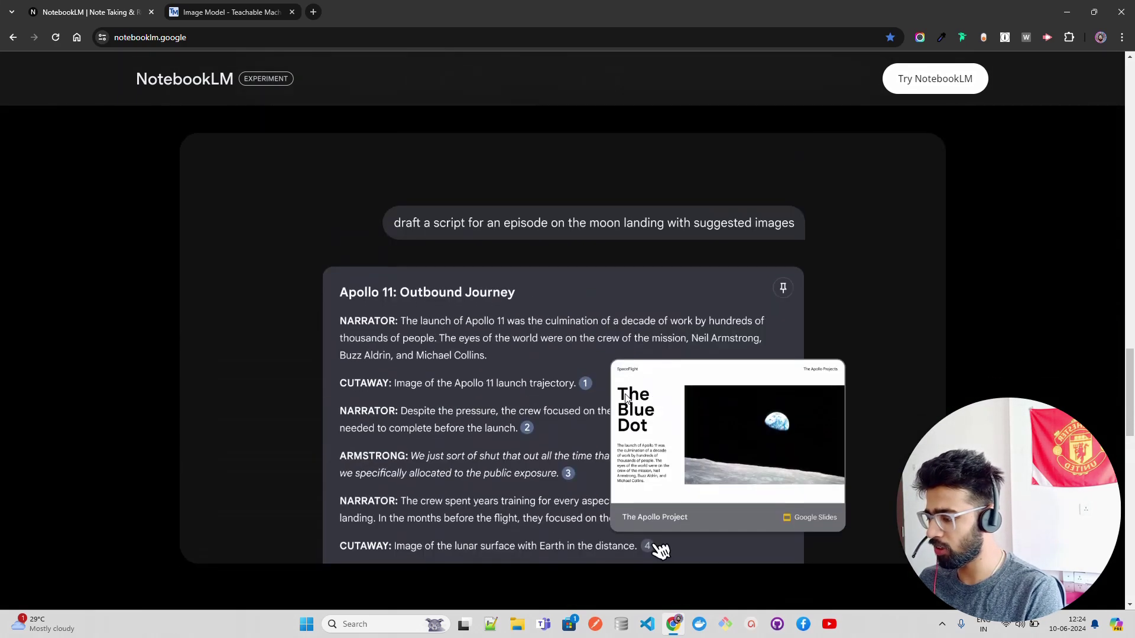
pyautogui.scroll(-5, 626, 398)
pyautogui.scroll(-2, 625, 399)
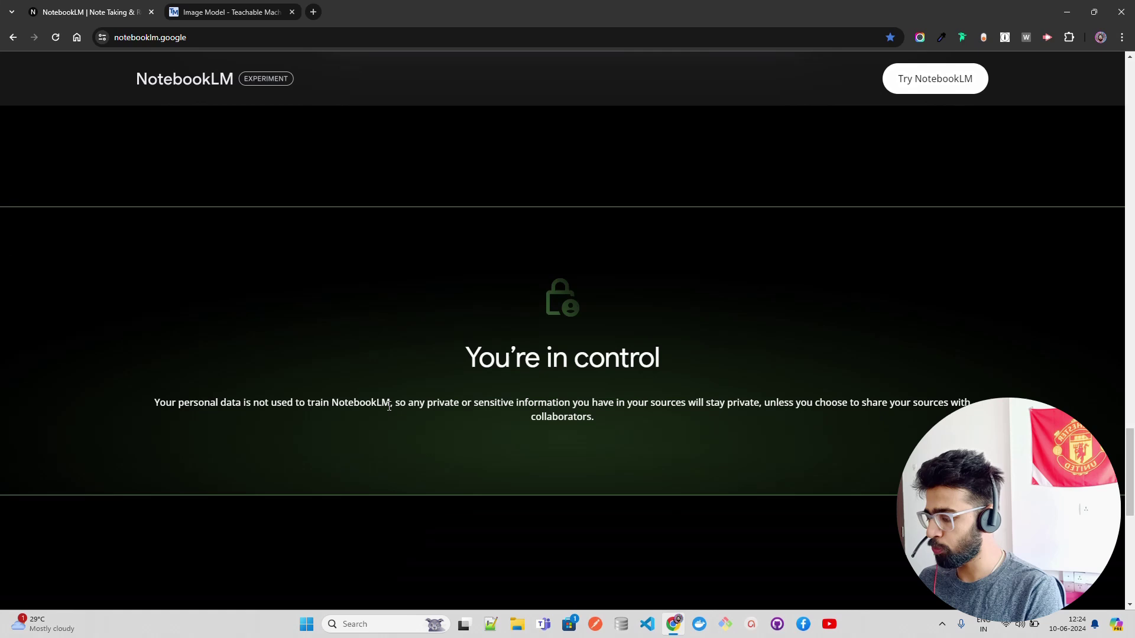
pyautogui.doubleClick(313, 405)
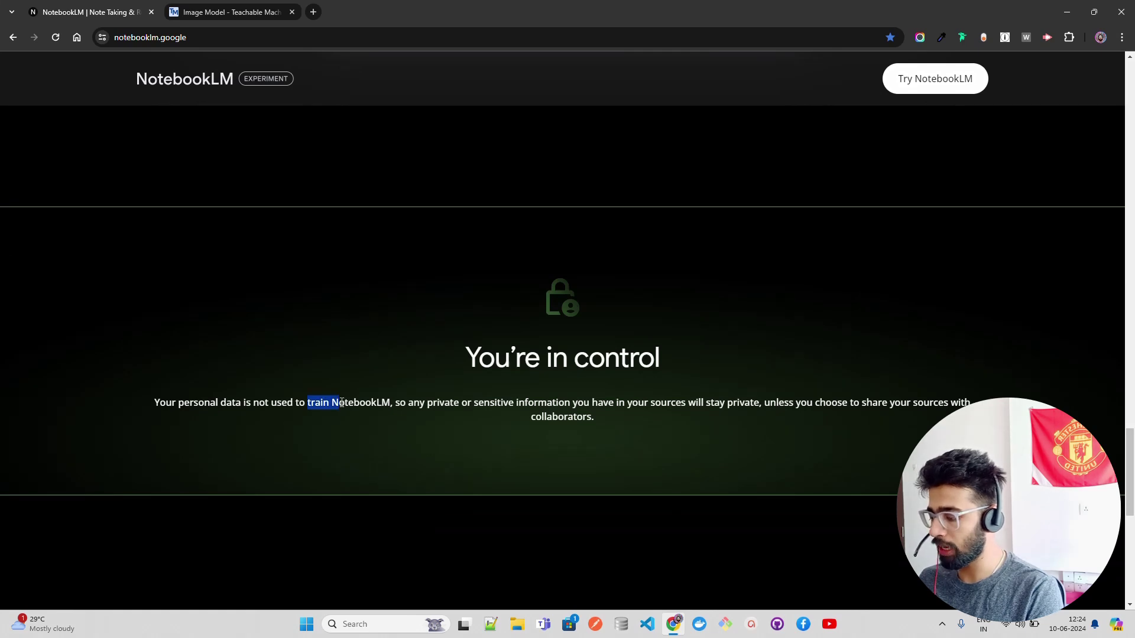
pyautogui.click(444, 435)
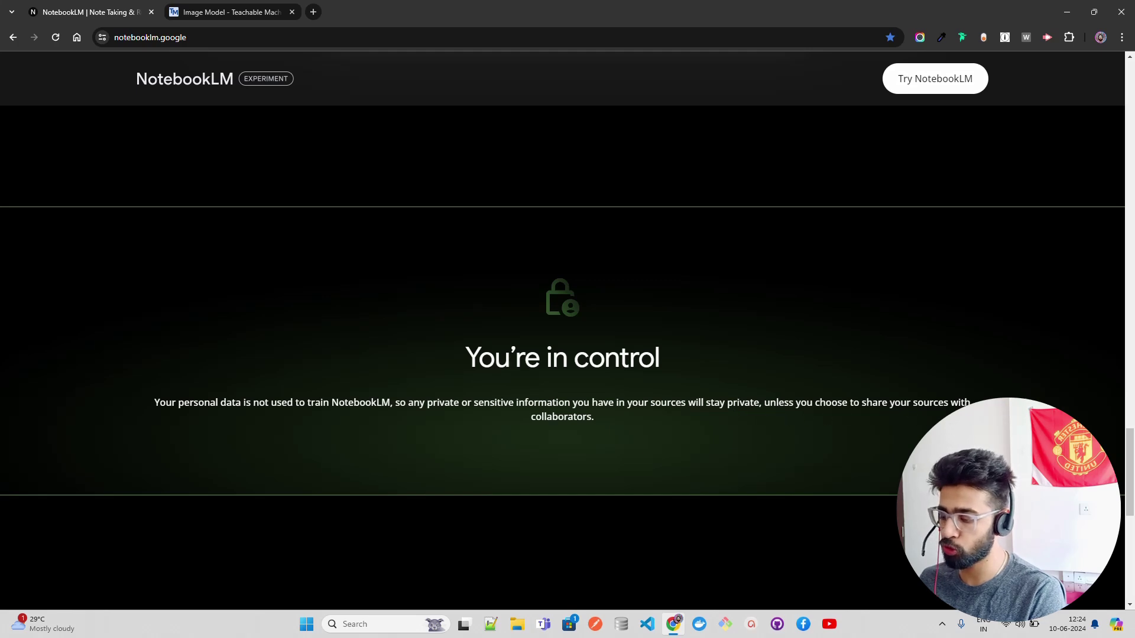
# Scroll back up to the top of the NotebookLM landing page.
pyautogui.scroll(4, 845, 442)
pyautogui.scroll(4, 842, 441)
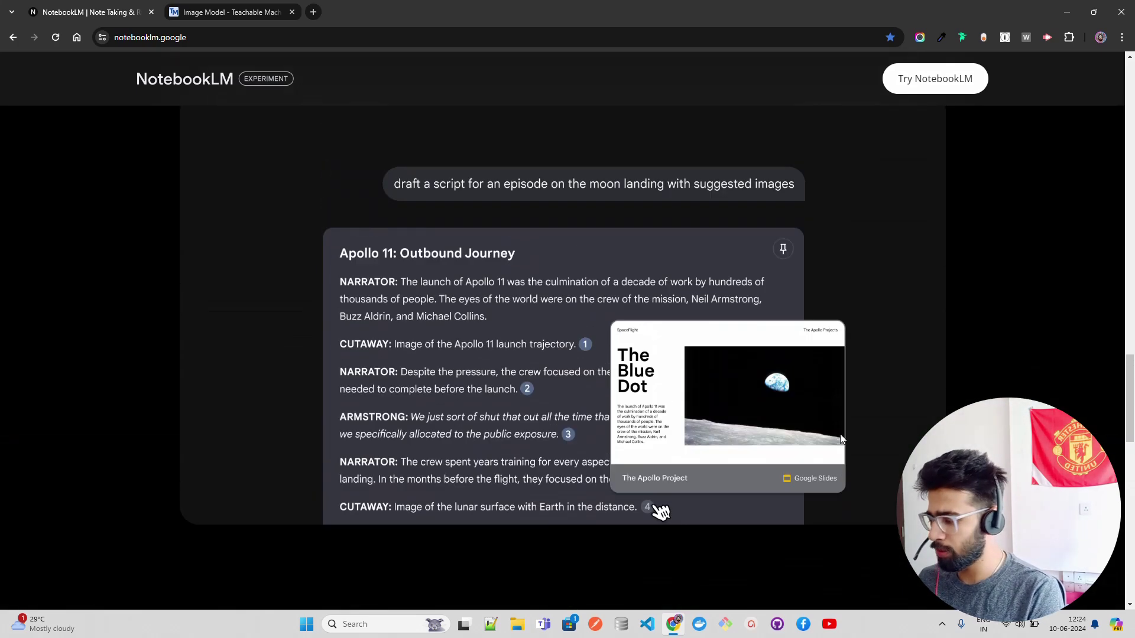
pyautogui.scroll(8, 932, 289)
pyautogui.scroll(20, 935, 291)
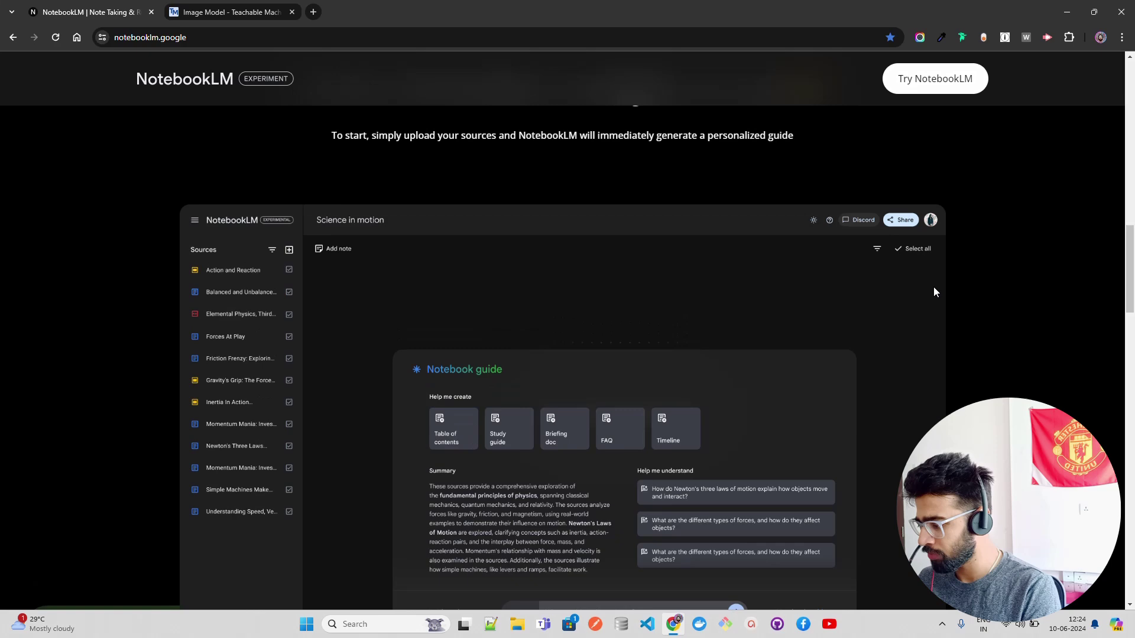
pyautogui.scroll(3, 933, 292)
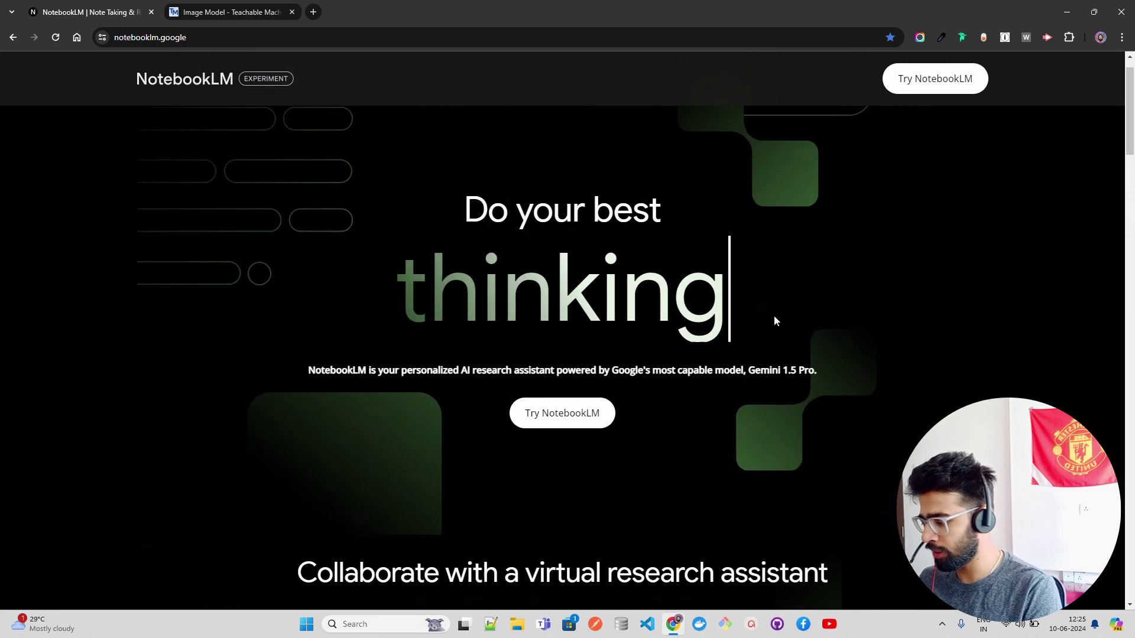
# Open the NotebookLM app, create a new untitled notebook, then go to the Teachable Machine tab.
pyautogui.click(571, 419)
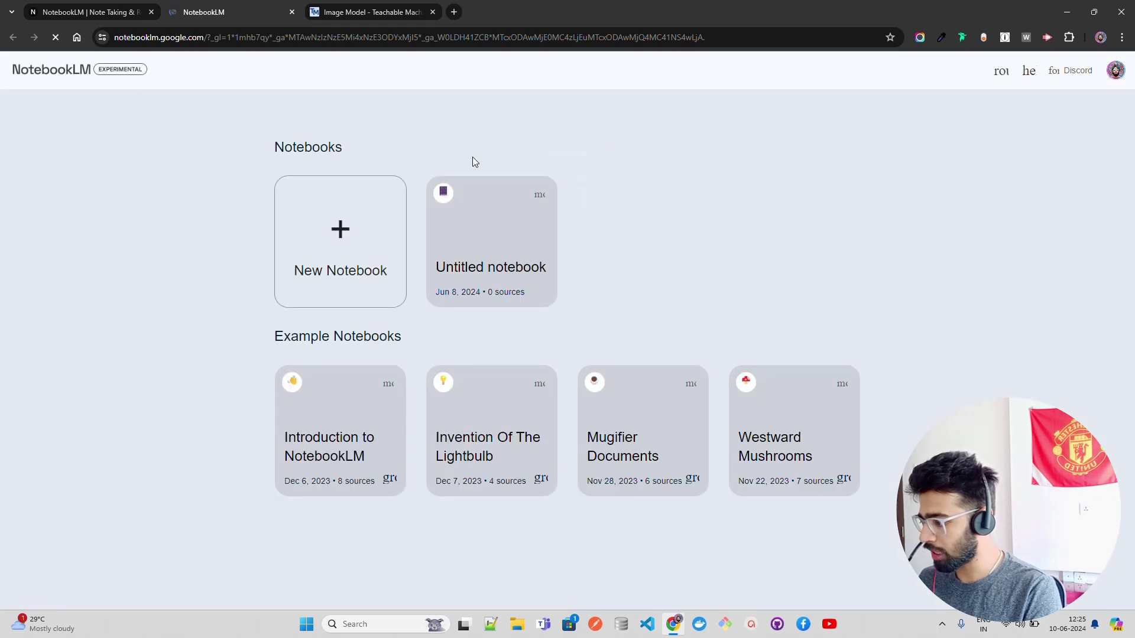
pyautogui.click(322, 245)
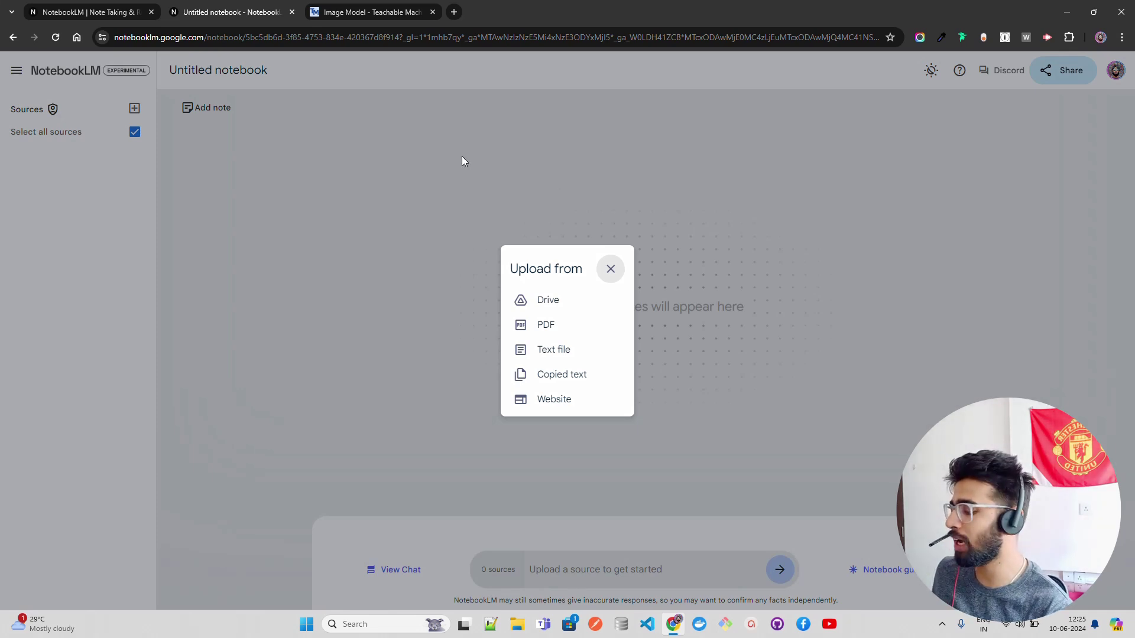
pyautogui.click(368, 9)
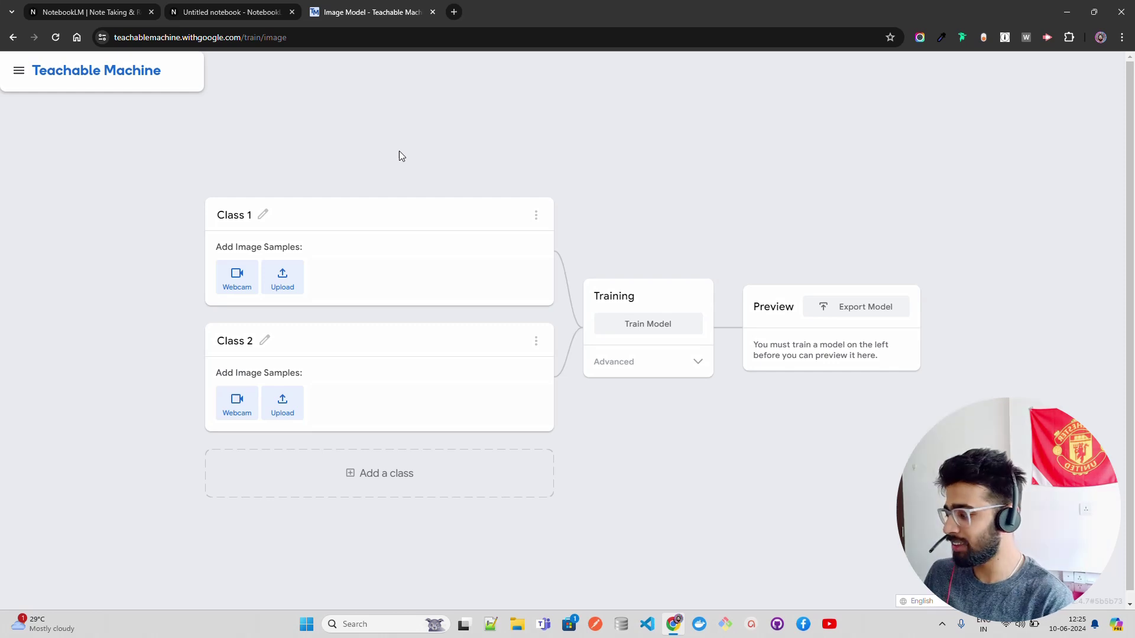
# Open the Teachable Machine navigation drawer.
pyautogui.click(20, 72)
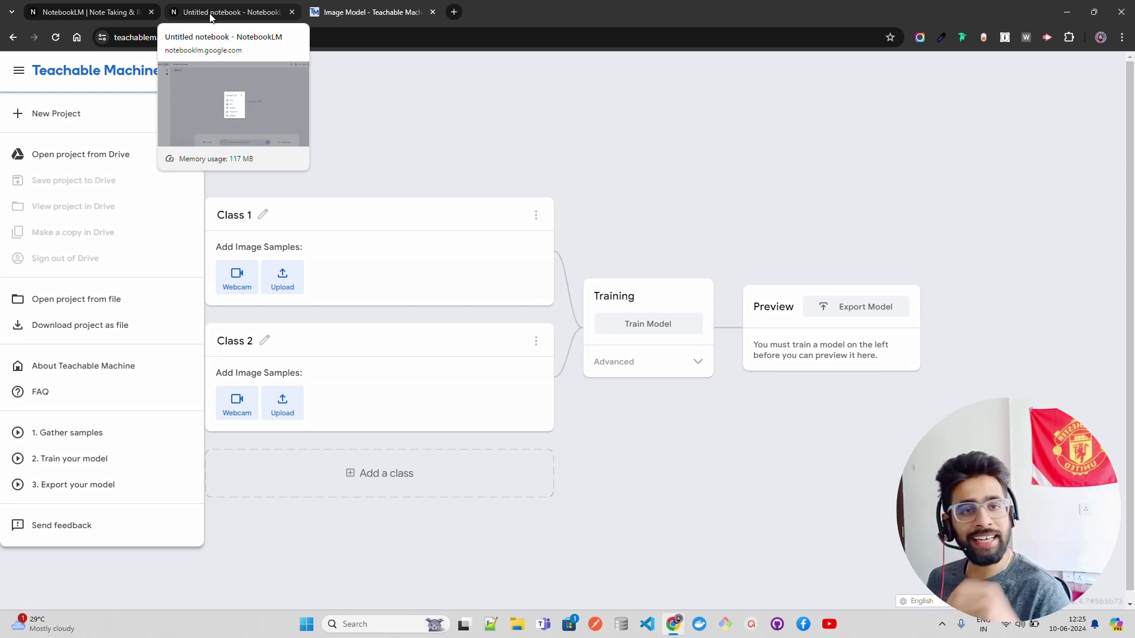
# Go back to the untitled notebook and close the Upload from source dialog.
pyautogui.click(89, 12)
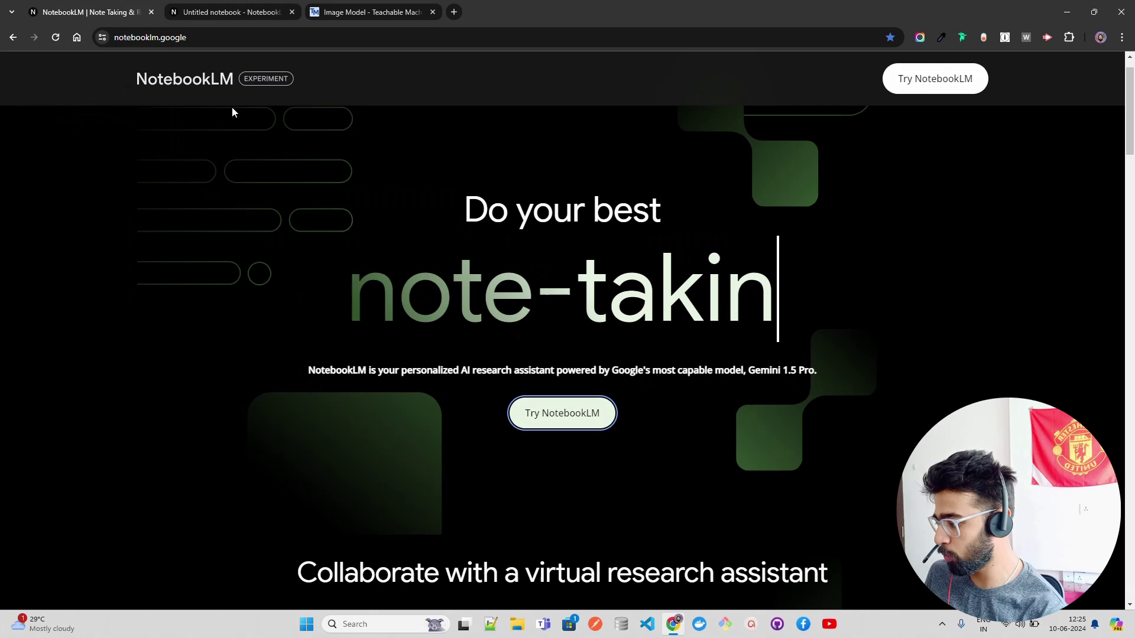
pyautogui.click(207, 8)
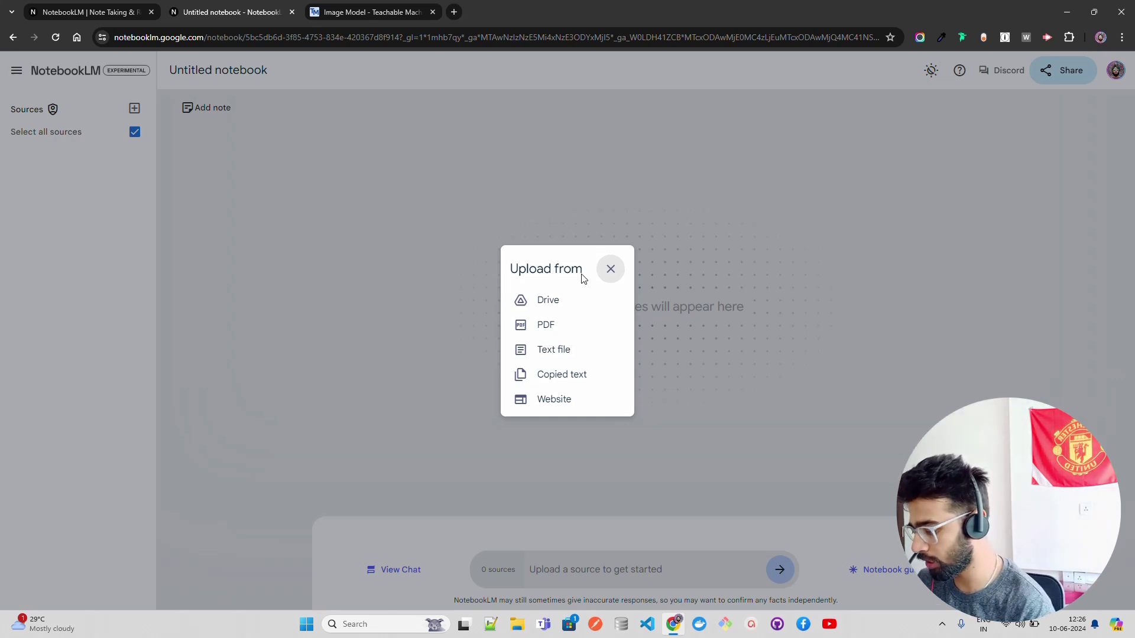
pyautogui.click(609, 270)
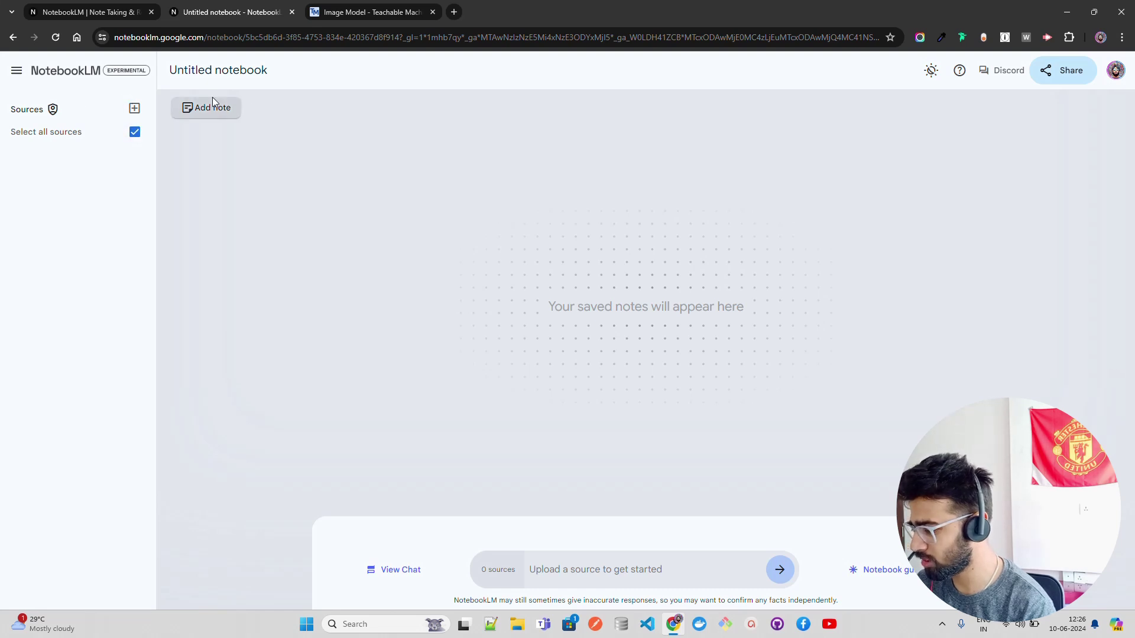
# Replace the 'Untitled notebook' title with Demo.
pyautogui.click(233, 75)
pyautogui.press('BackSpace')
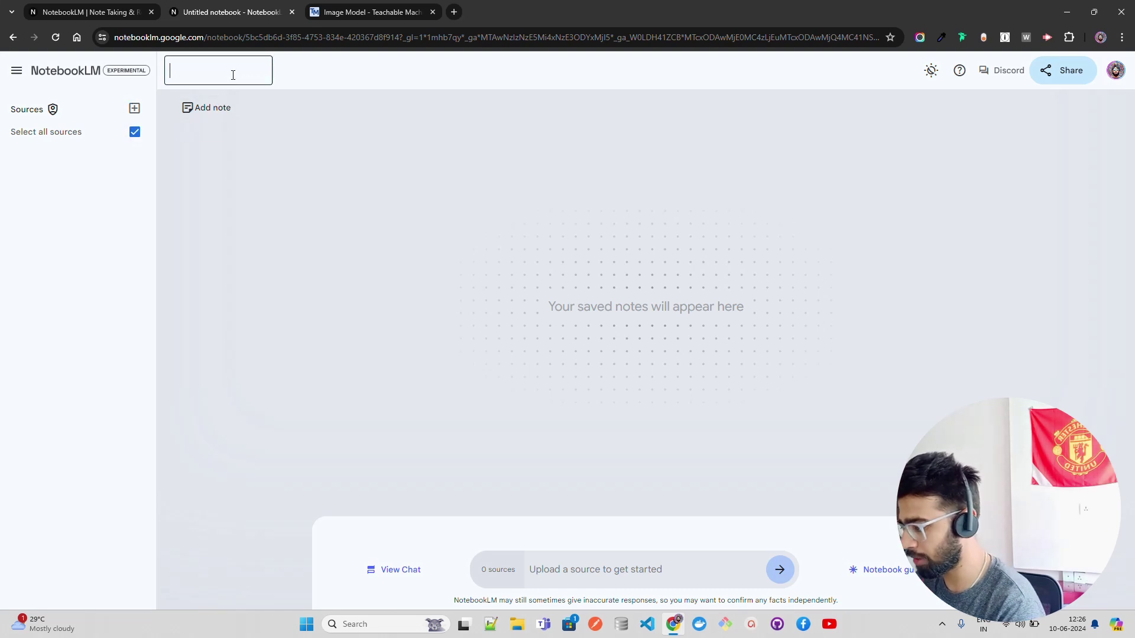
pyautogui.write('N')
pyautogui.write('e')
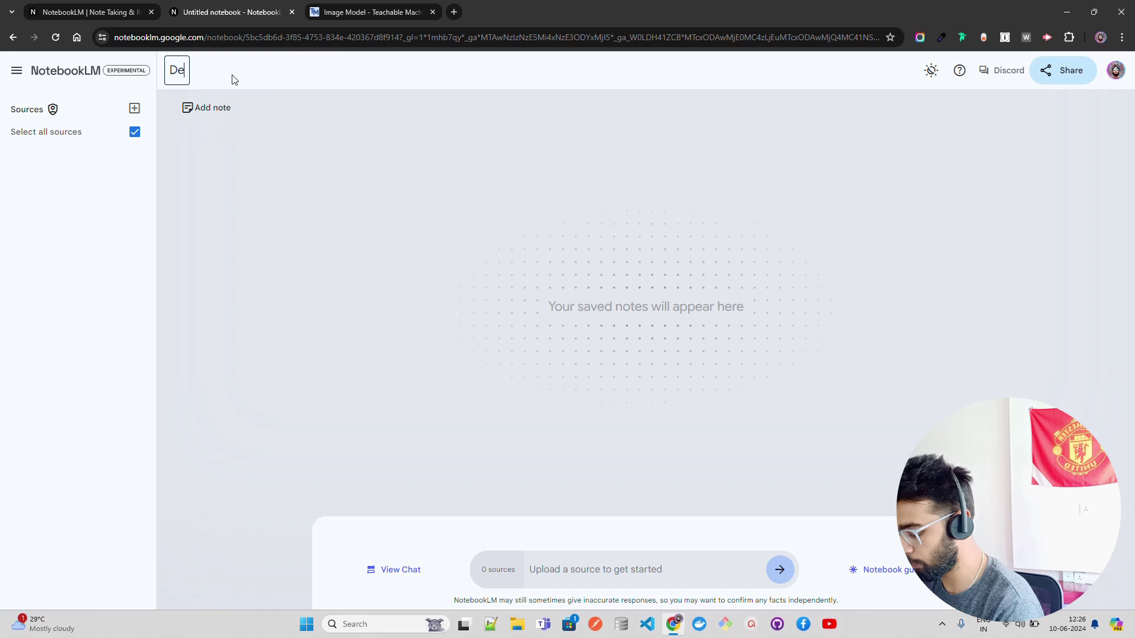
pyautogui.write('mo')
pyautogui.press('Return')
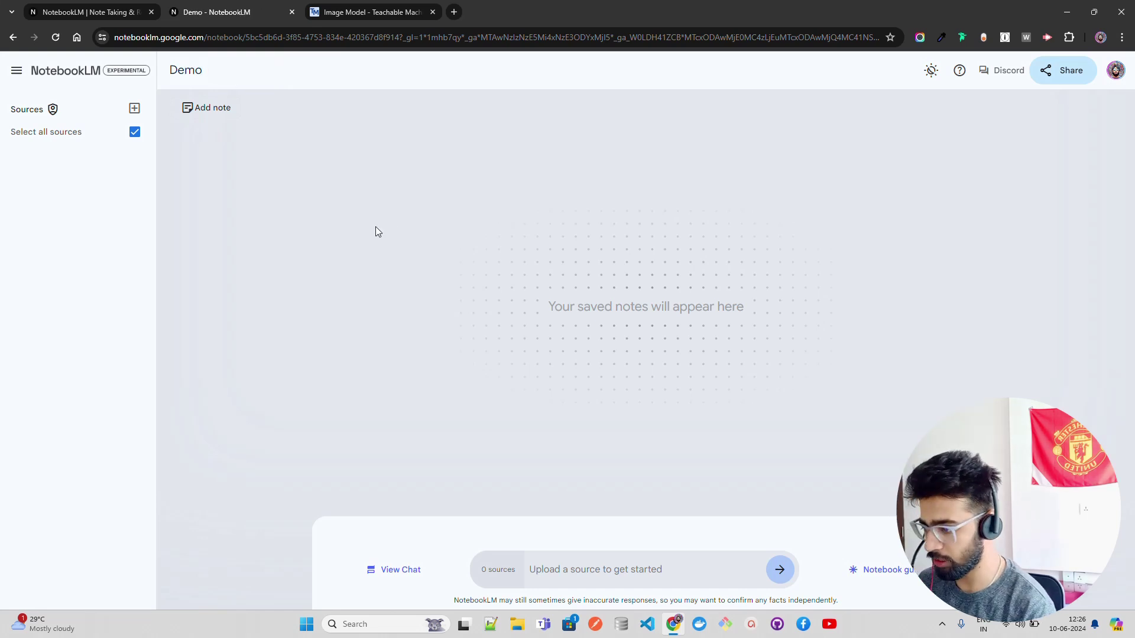
# Toggle dark theme and the chat panel on and off, and highlight 'responses' in the disclaimer.
pyautogui.click(931, 70)
pyautogui.click(931, 70)
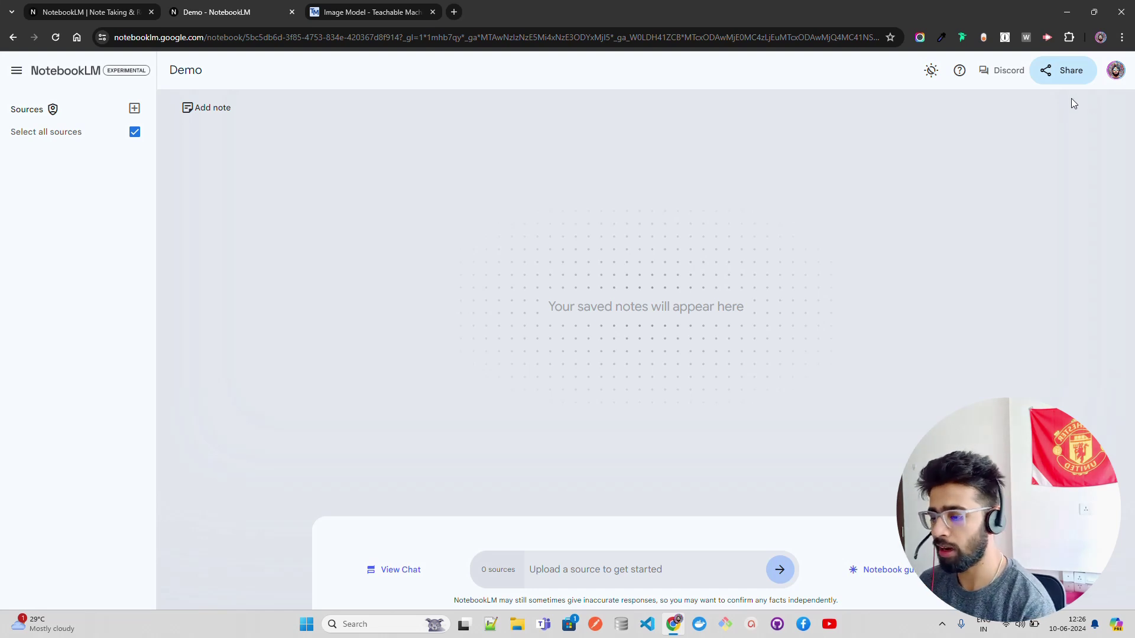
pyautogui.click(402, 569)
pyautogui.click(403, 568)
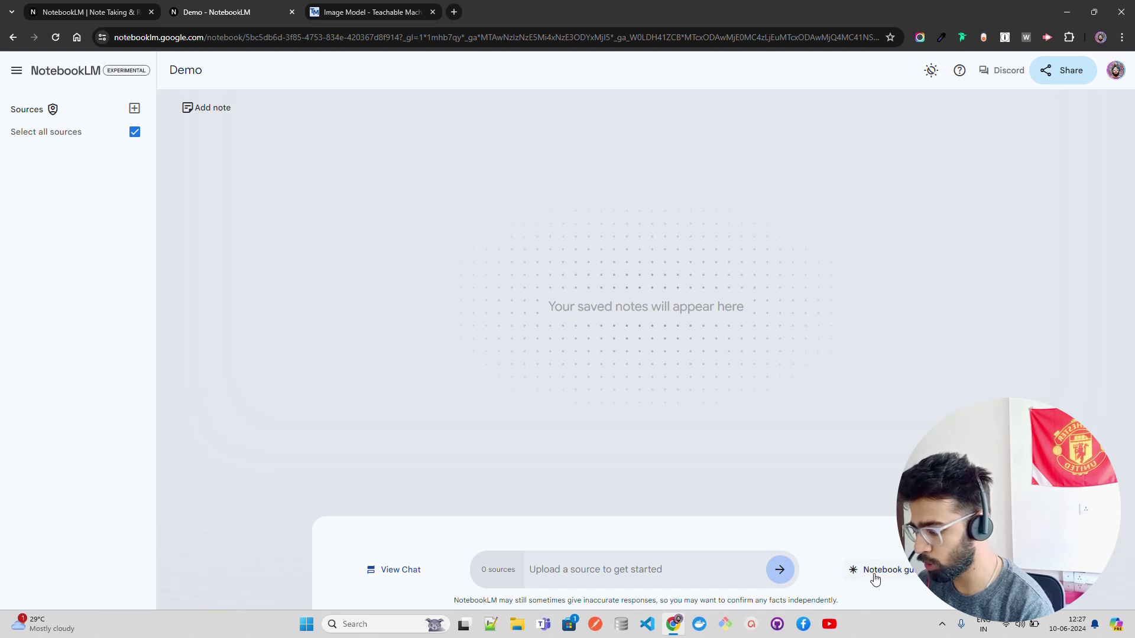
pyautogui.moveTo(660, 605); pyautogui.dragTo(619, 609)
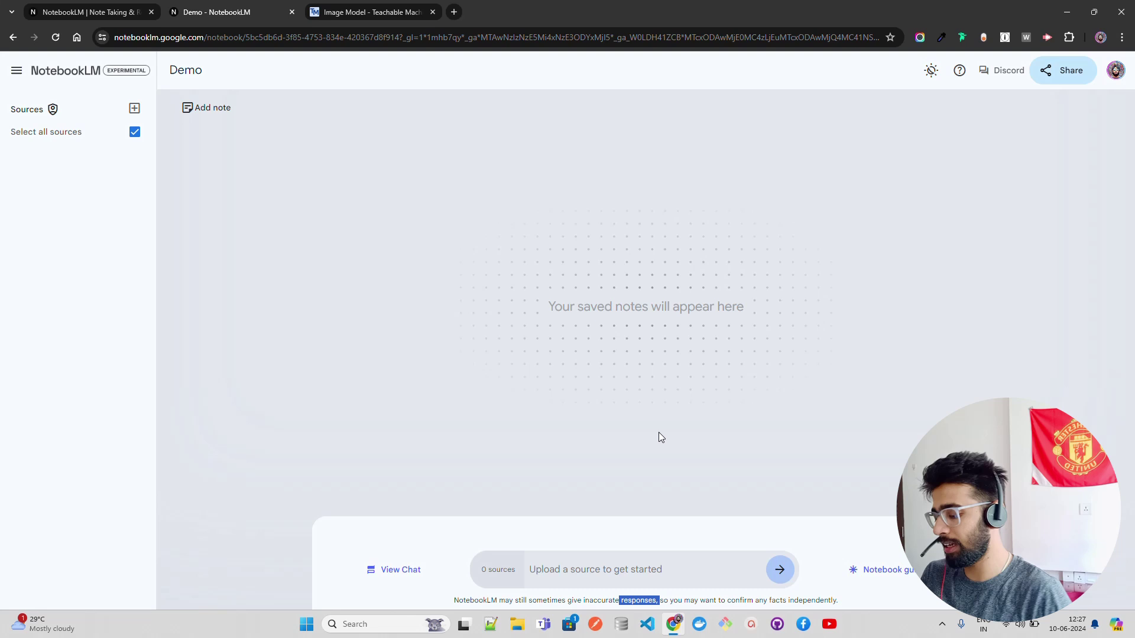
pyautogui.click(629, 473)
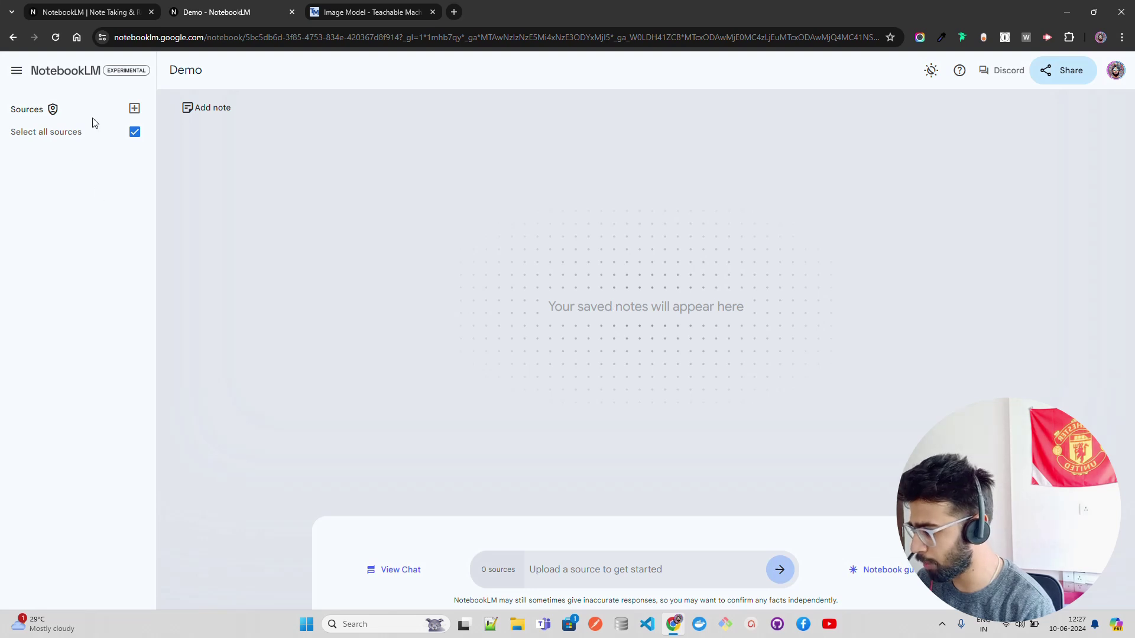
# Upload NVIDIA-2024-Annual-Report (2) from Downloads as a PDF source.
pyautogui.click(133, 109)
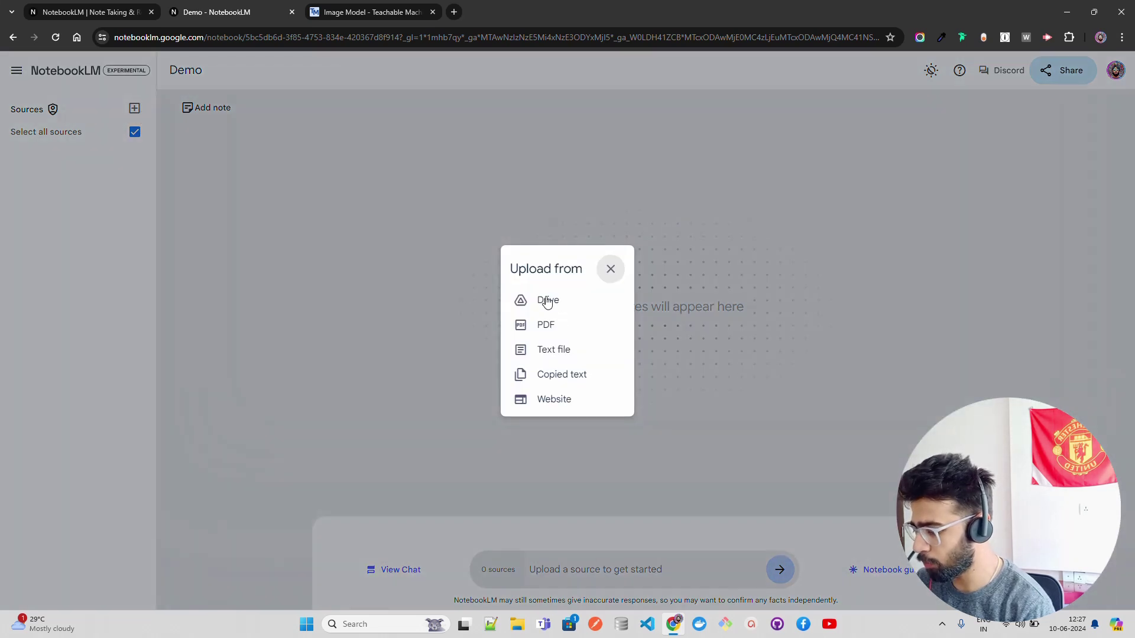
pyautogui.click(541, 325)
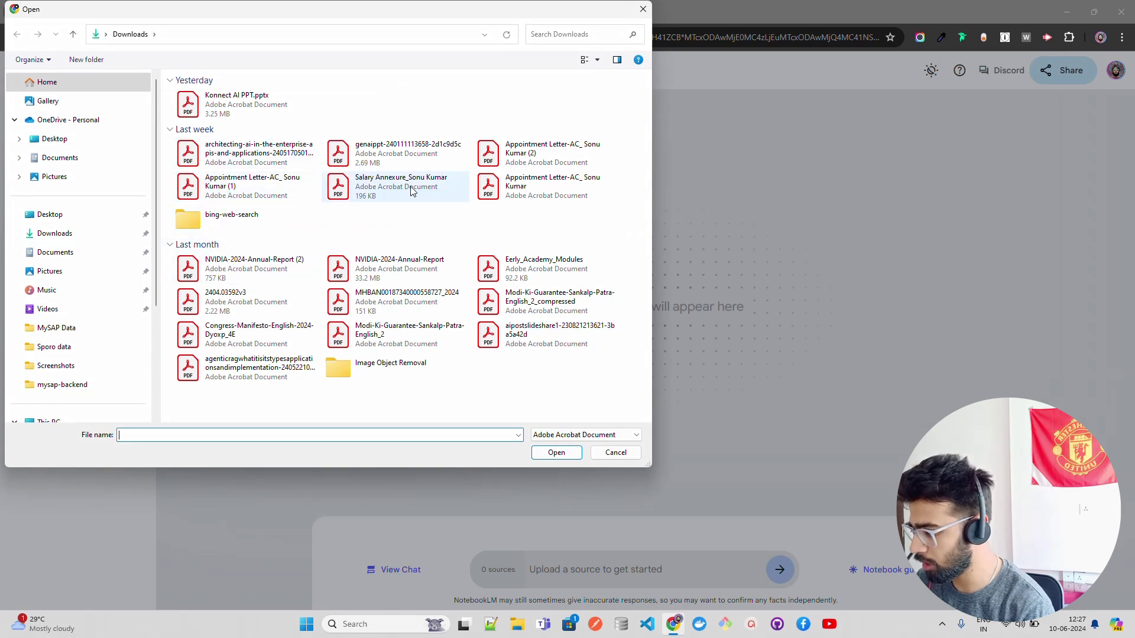
pyautogui.click(265, 280)
pyautogui.click(549, 454)
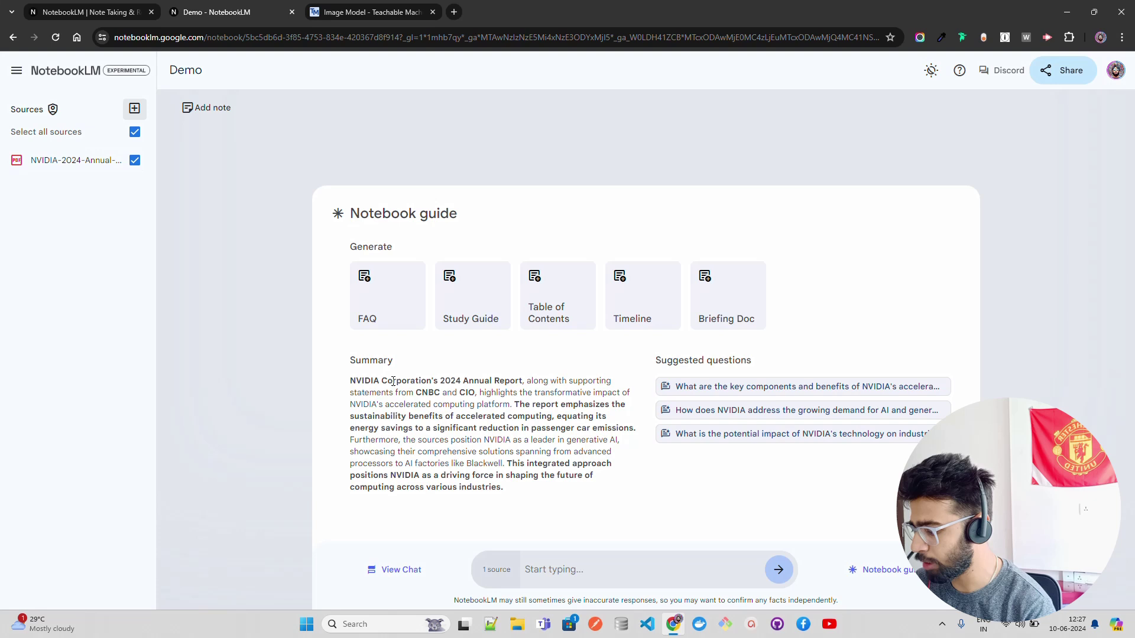
pyautogui.moveTo(353, 361); pyautogui.dragTo(516, 429)
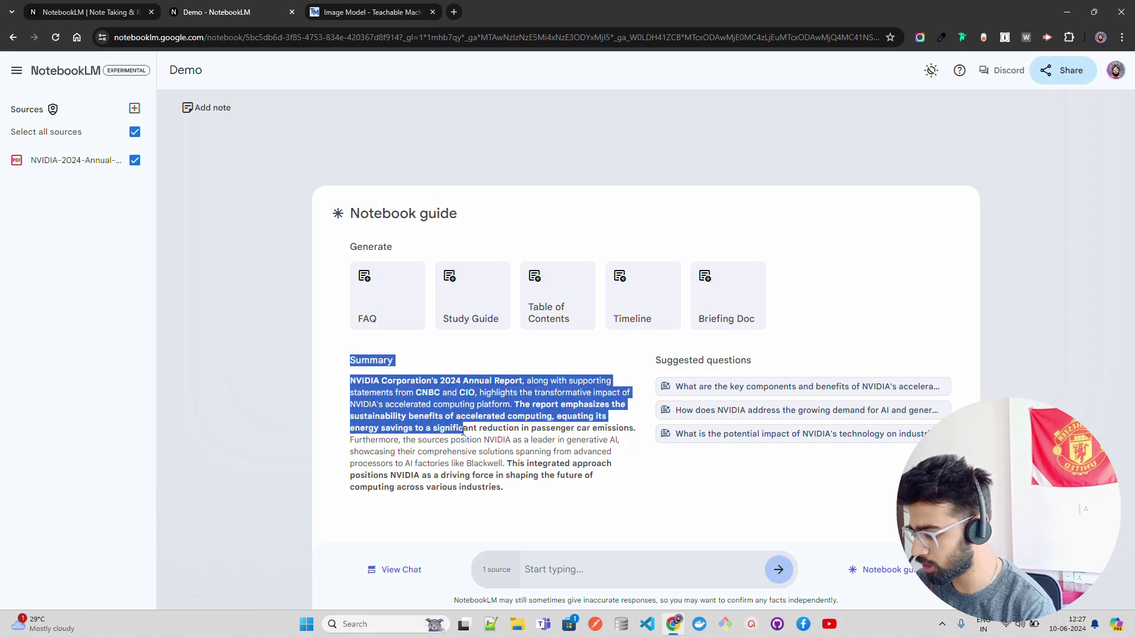
pyautogui.click(477, 465)
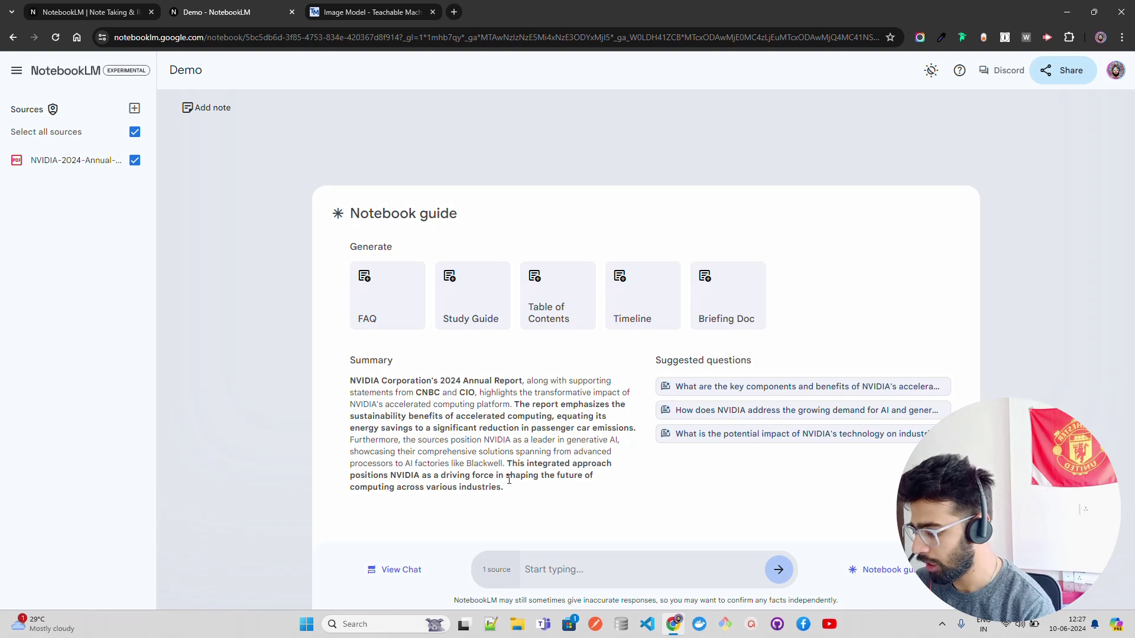
pyautogui.moveTo(522, 492); pyautogui.dragTo(408, 417)
pyautogui.click(615, 509)
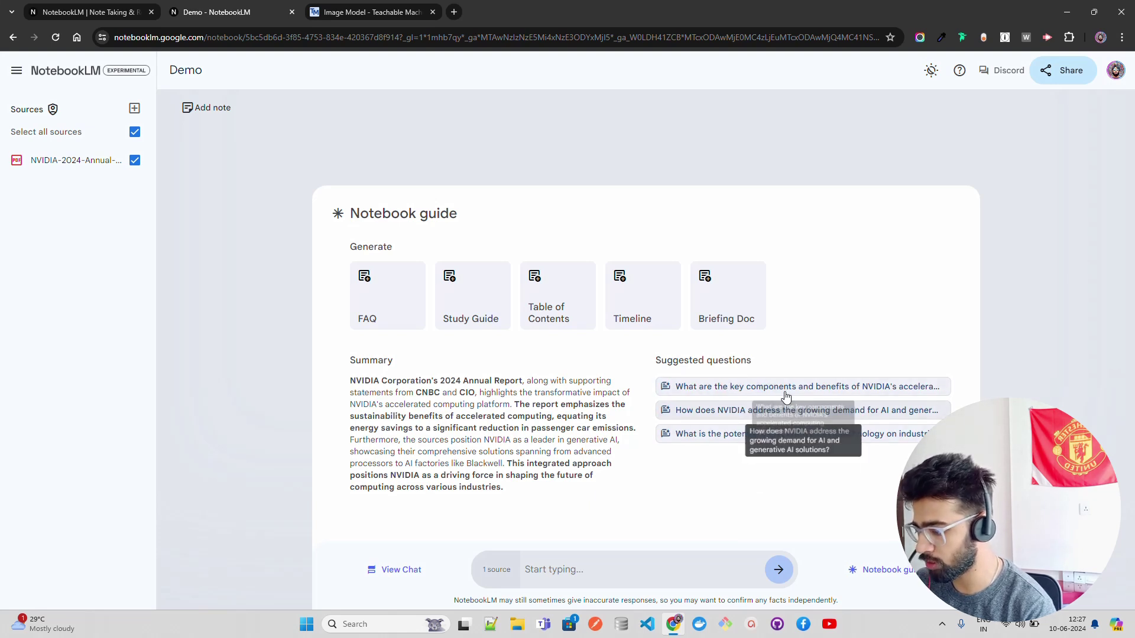
# Ask the suggested AI-demand question and view the report passage behind citation 1.
pyautogui.click(867, 411)
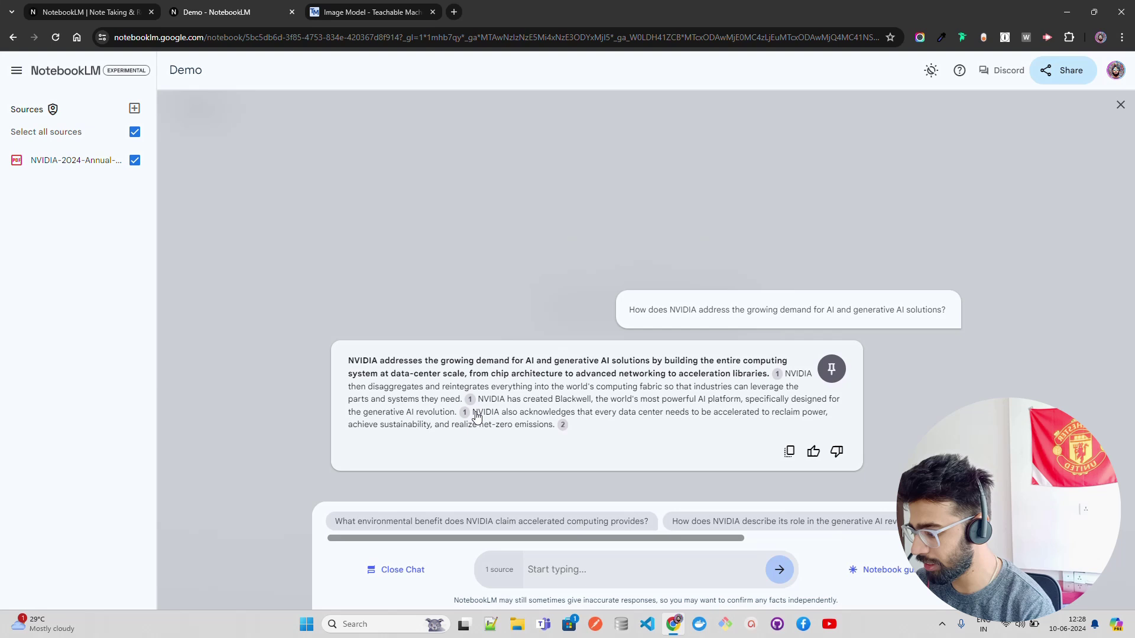
pyautogui.click(471, 403)
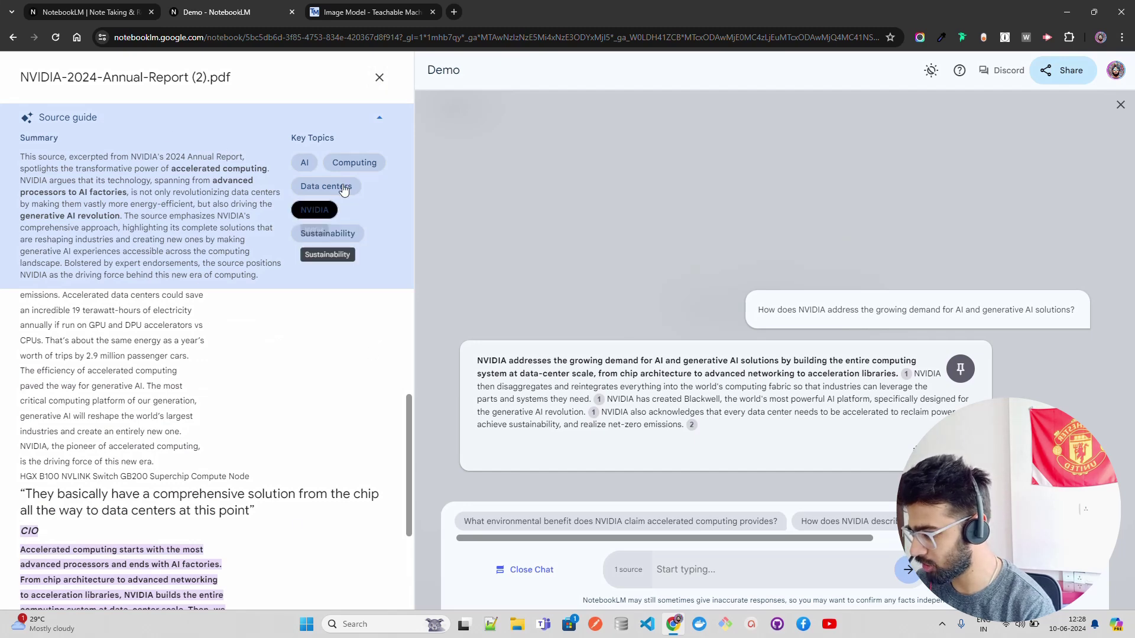
pyautogui.click(379, 79)
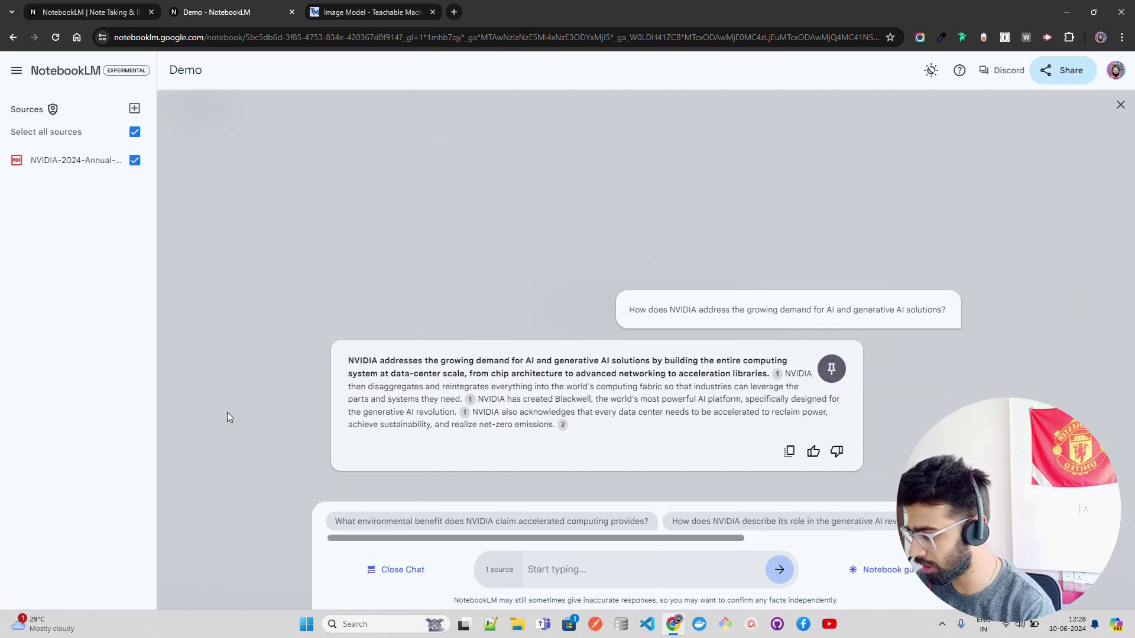
# Hide the chat to show saved notes, then bring the conversation back.
pyautogui.moveTo(654, 537); pyautogui.dragTo(873, 537)
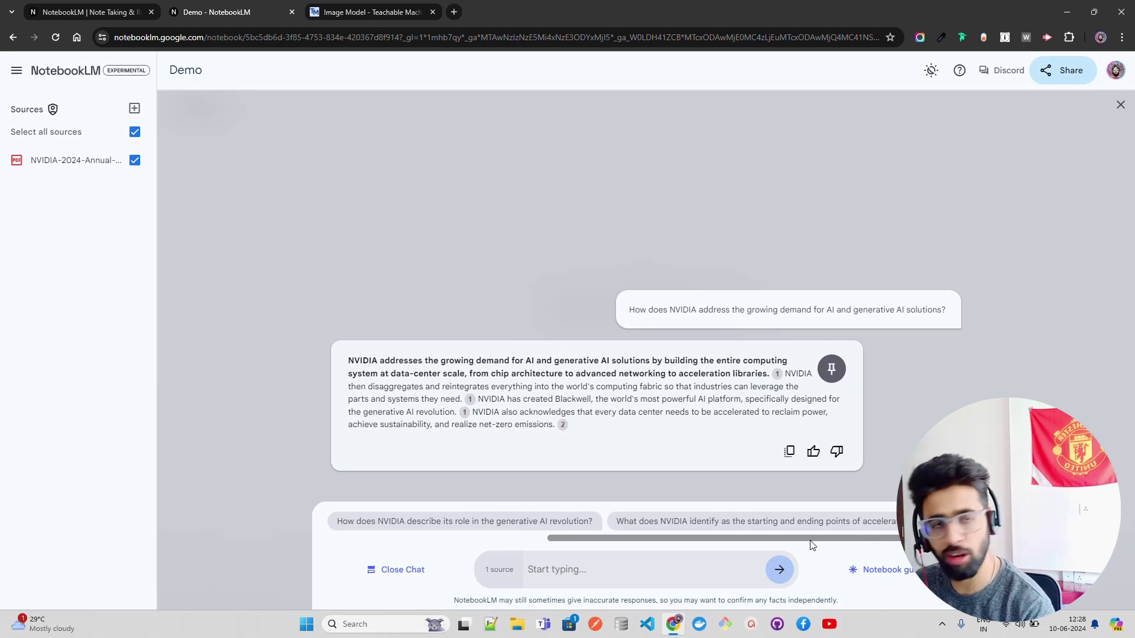
pyautogui.click(427, 568)
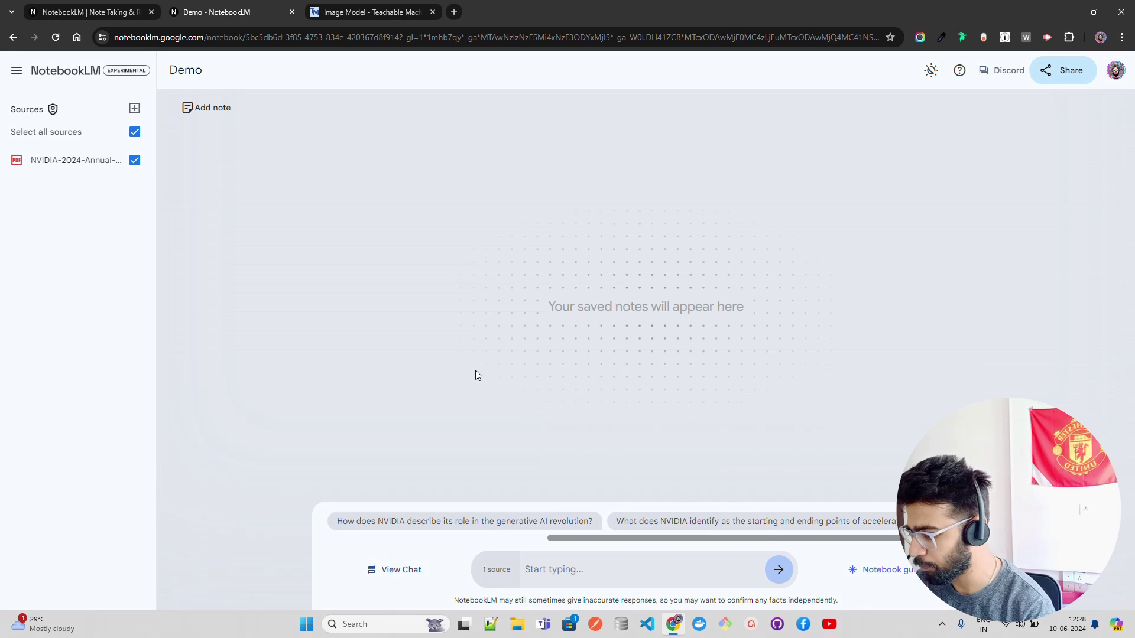
pyautogui.click(393, 571)
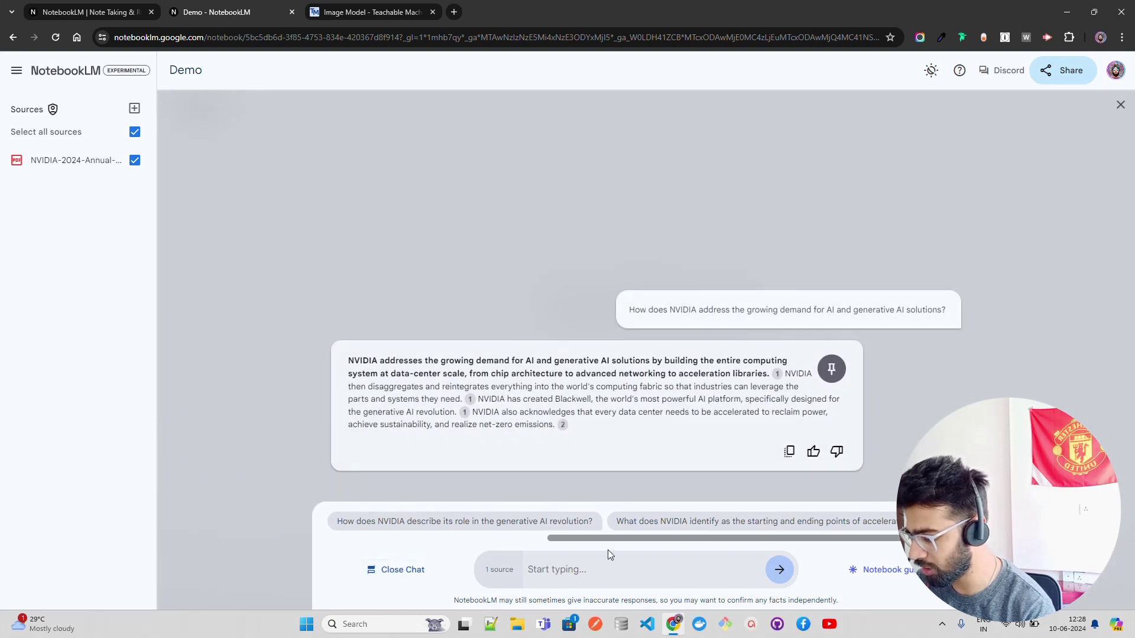
# Ask where accelerated computing starts and ends, then ask for a LinkedIn post about the report.
pyautogui.click(661, 521)
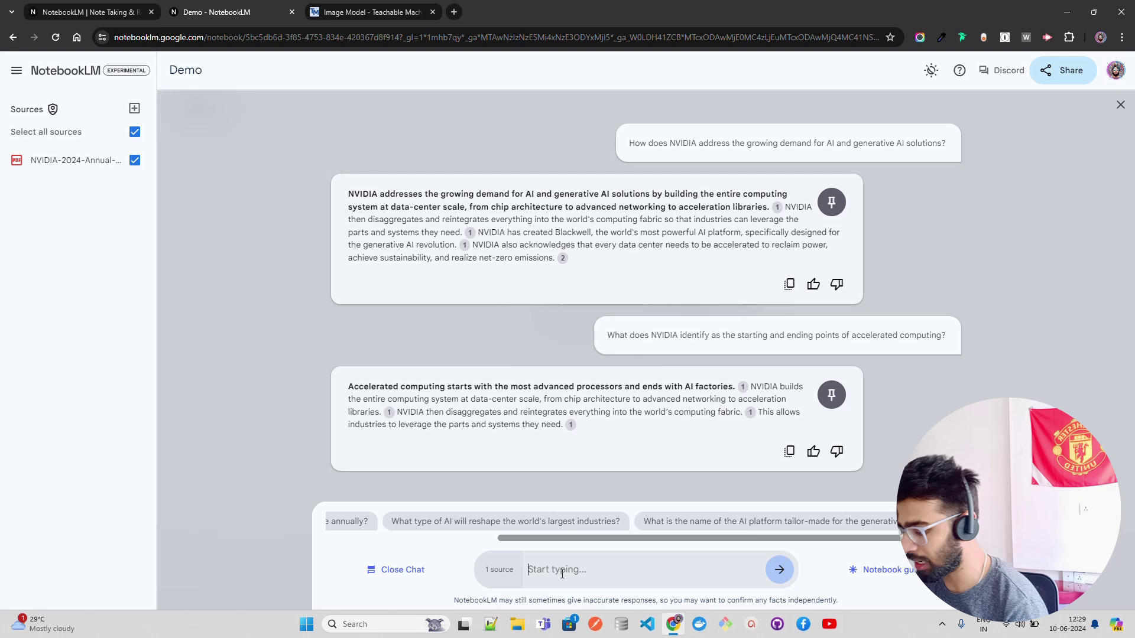
pyautogui.write('Can you help me create a LinkedIn post for th')
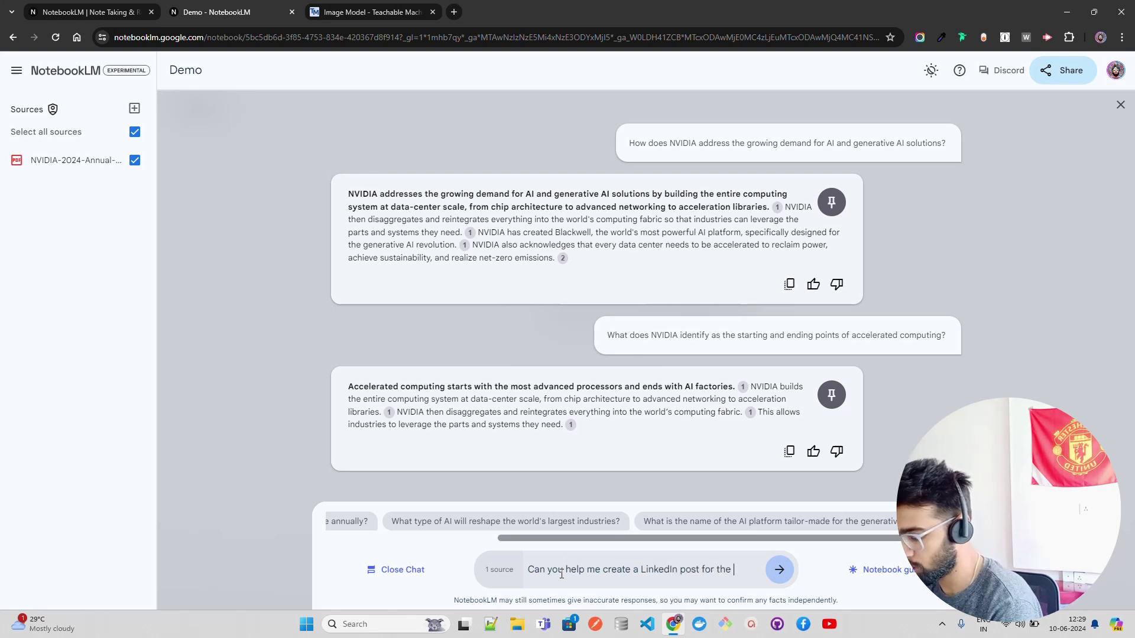
pyautogui.write('eport?')
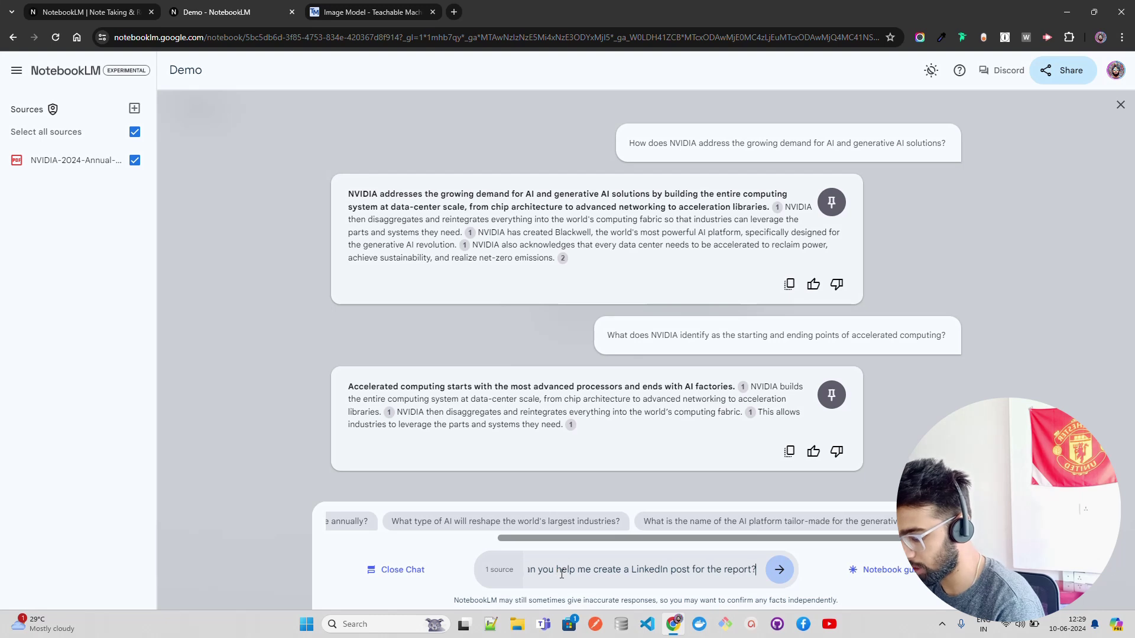
pyautogui.press('Return')
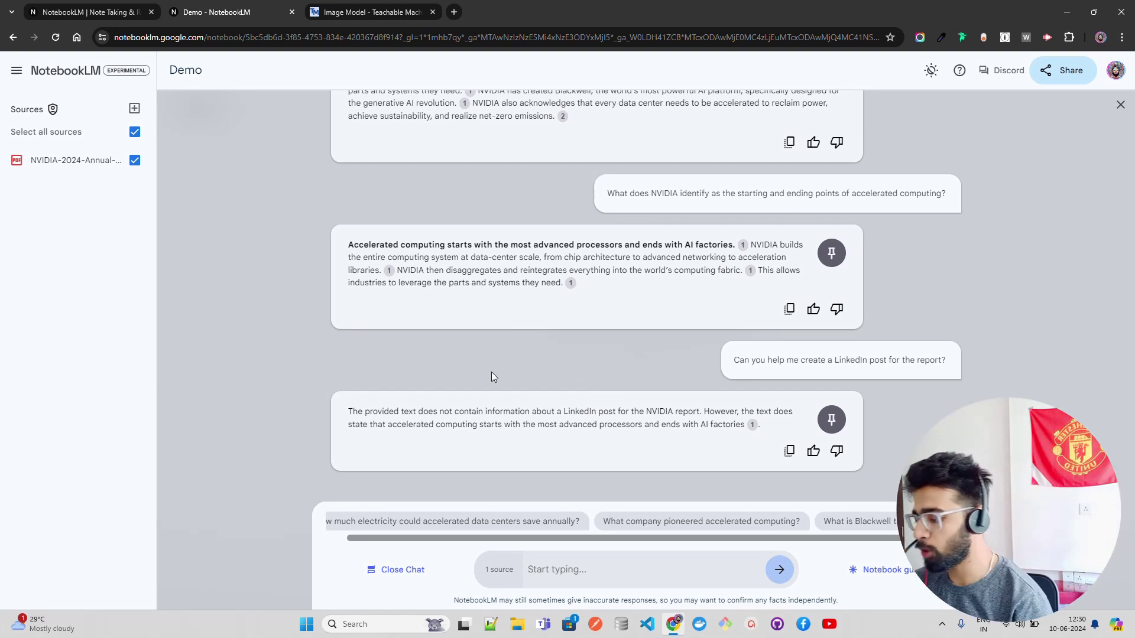
pyautogui.moveTo(760, 430); pyautogui.dragTo(502, 399)
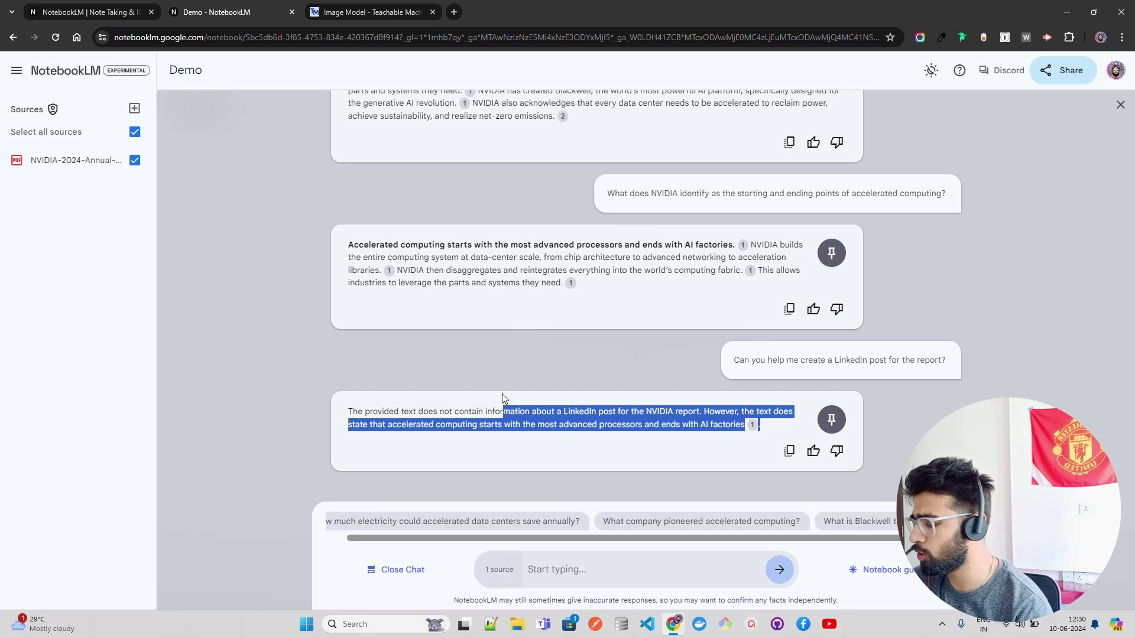
# Add the Coverage Draft Final document from Google Drive as a source.
pyautogui.click(237, 366)
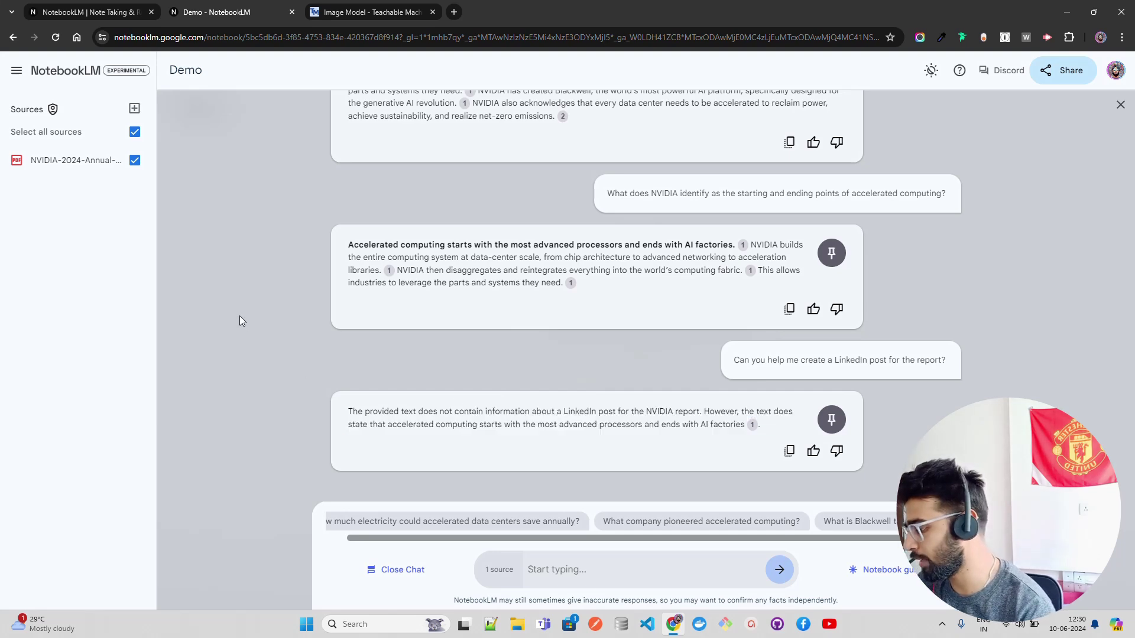
pyautogui.click(134, 110)
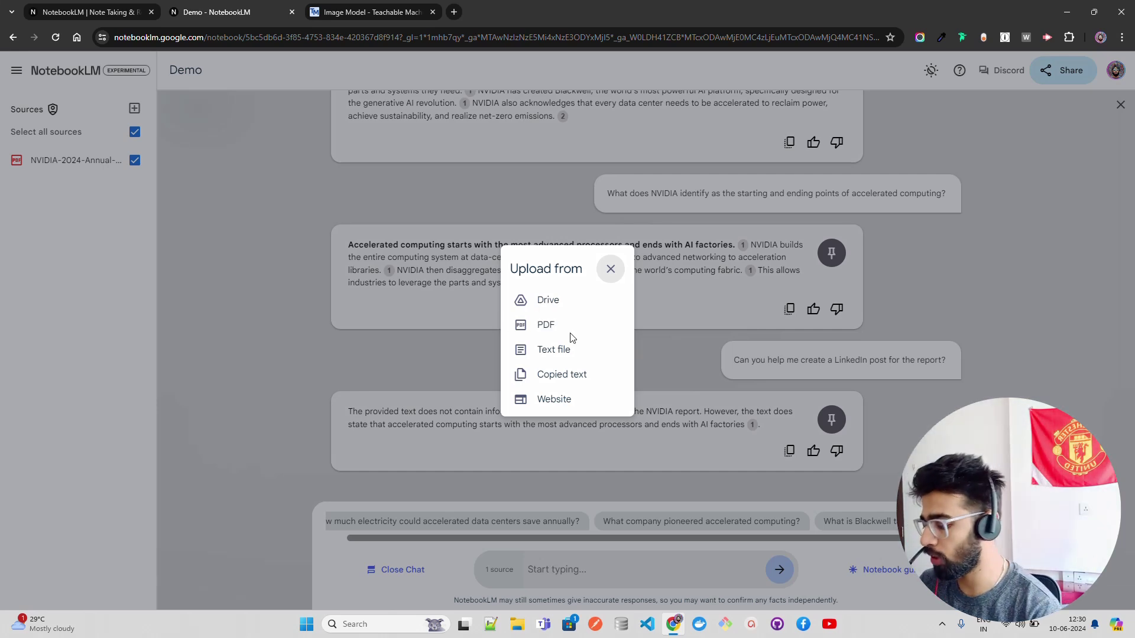
pyautogui.click(548, 299)
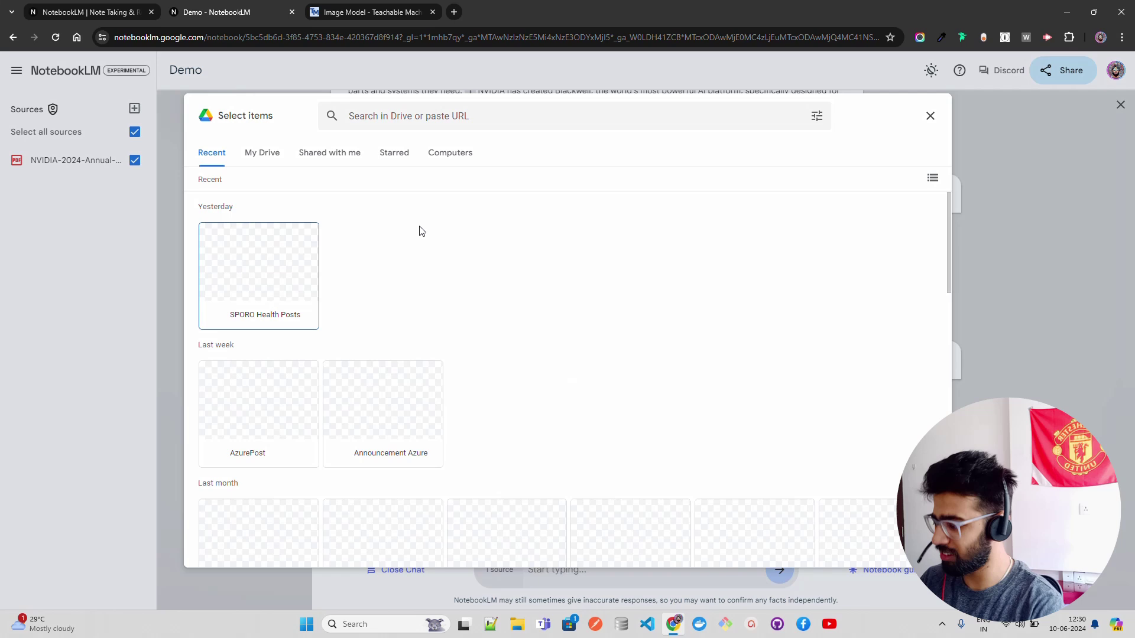
pyautogui.scroll(-4, 408, 313)
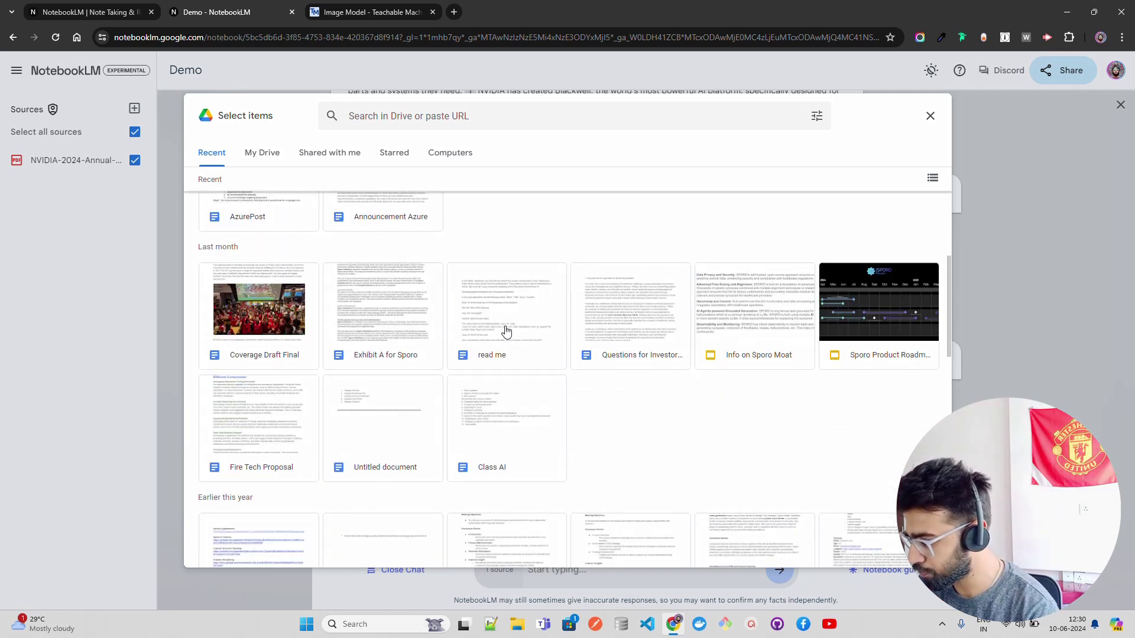
pyautogui.click(258, 317)
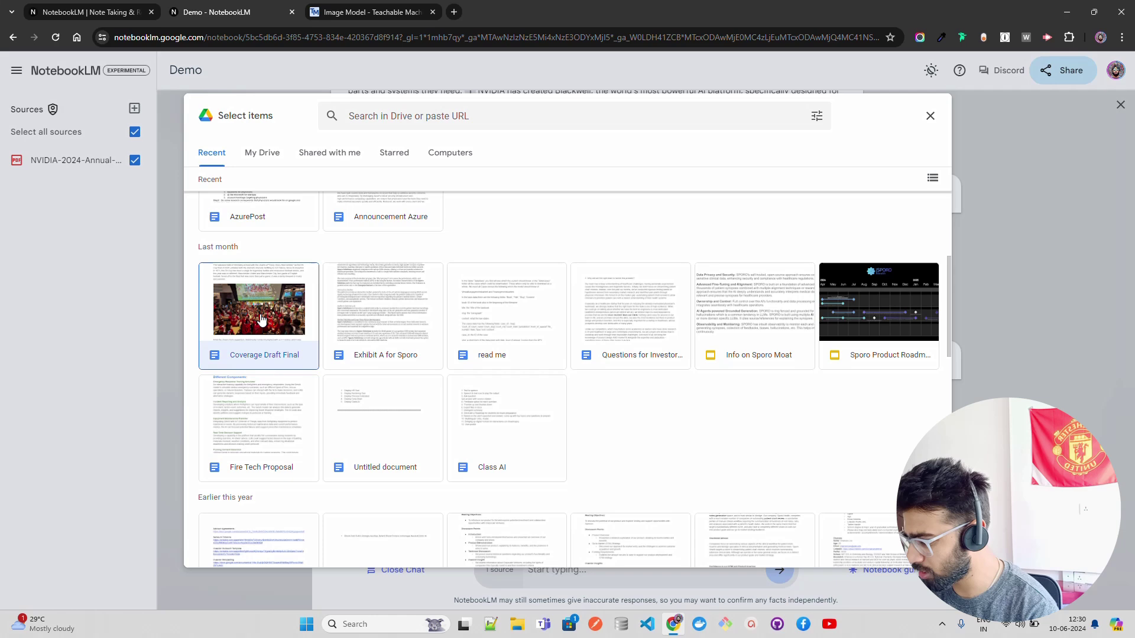
pyautogui.click(899, 554)
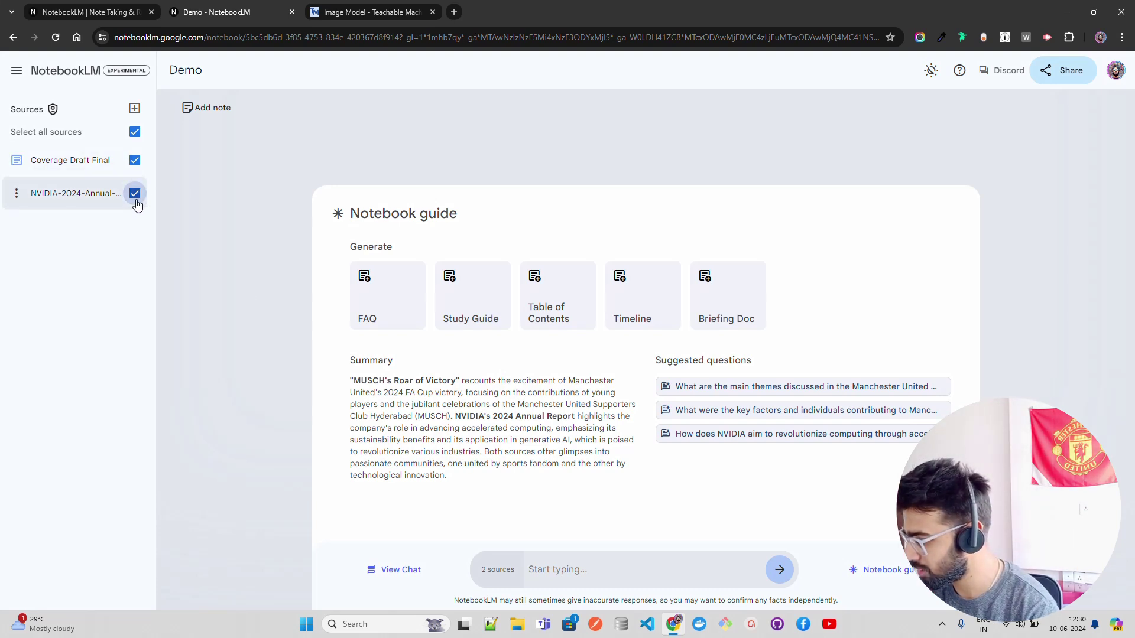
# Exclude the NVIDIA report from chat and preview the Coverage Draft Final source.
pyautogui.click(135, 199)
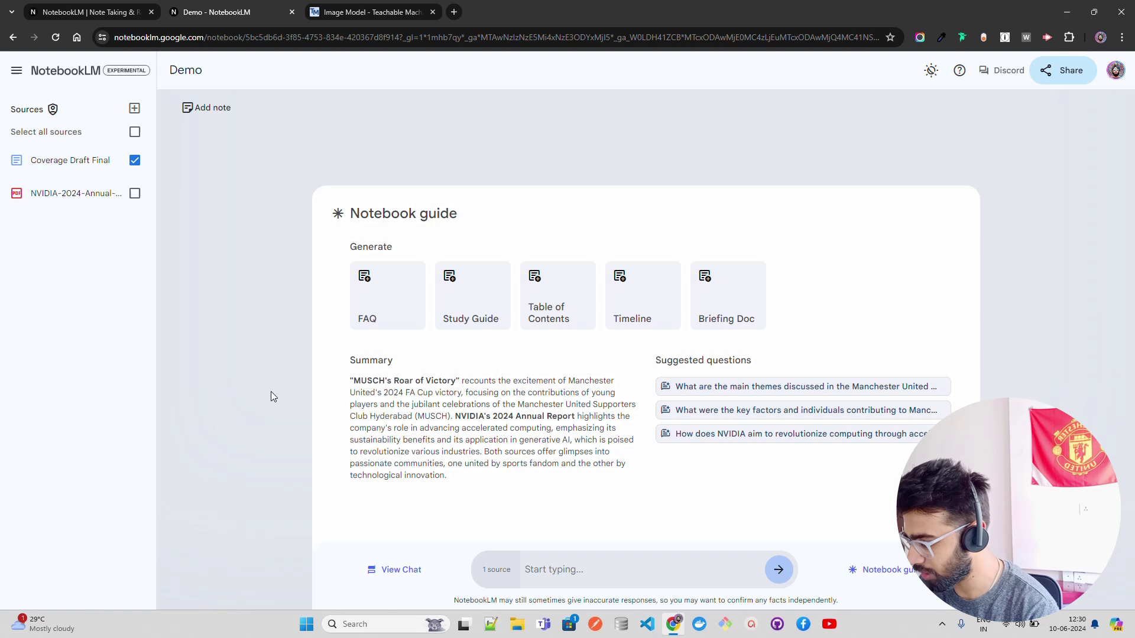
pyautogui.click(62, 162)
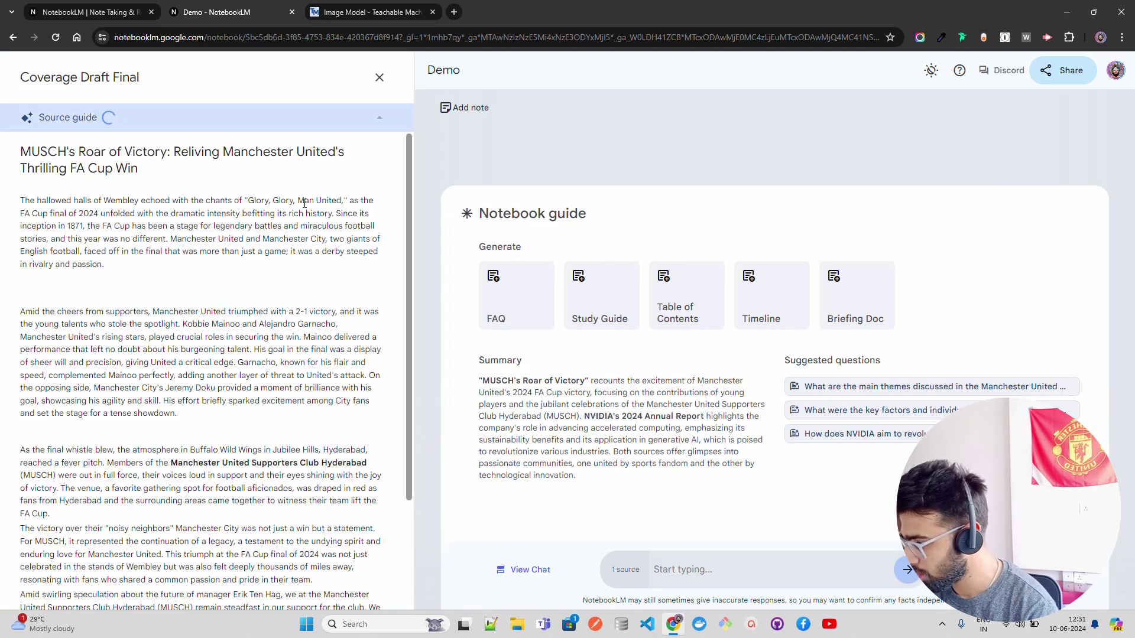
pyautogui.click(377, 81)
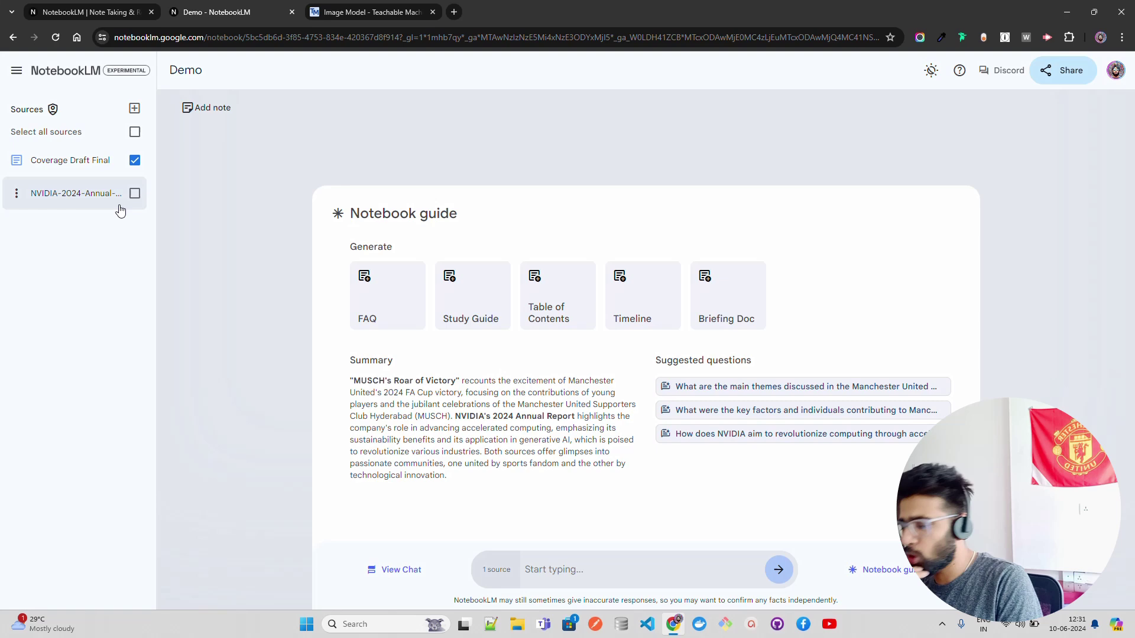
# Remove the NVIDIA-2024-Annual-Report (2).pdf source, confirming the deletion.
pyautogui.click(16, 194)
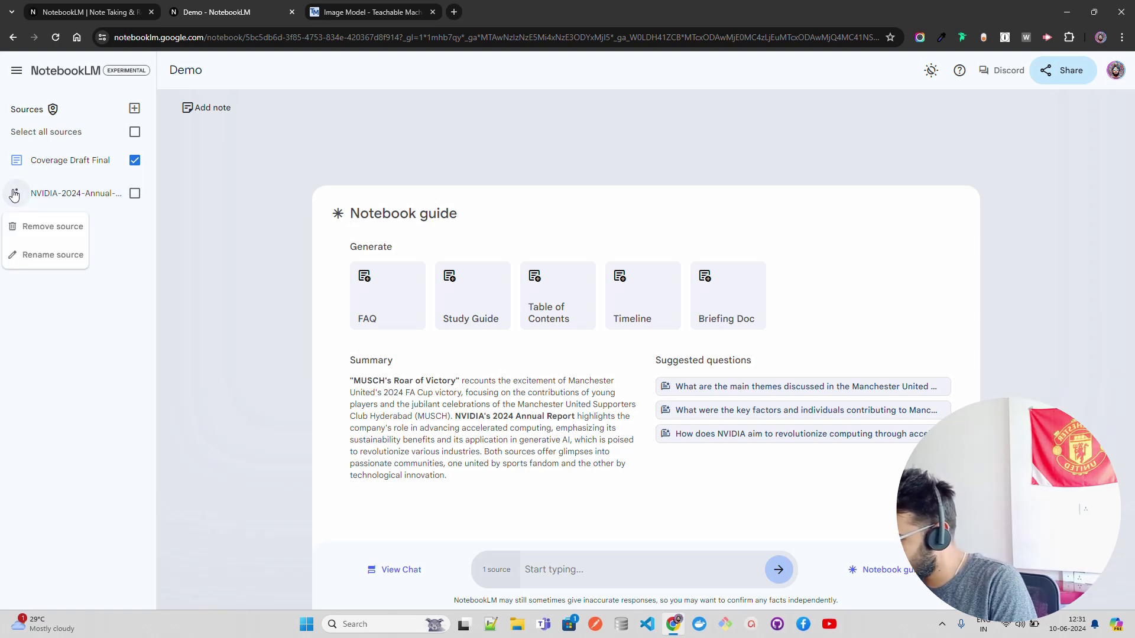
pyautogui.click(49, 228)
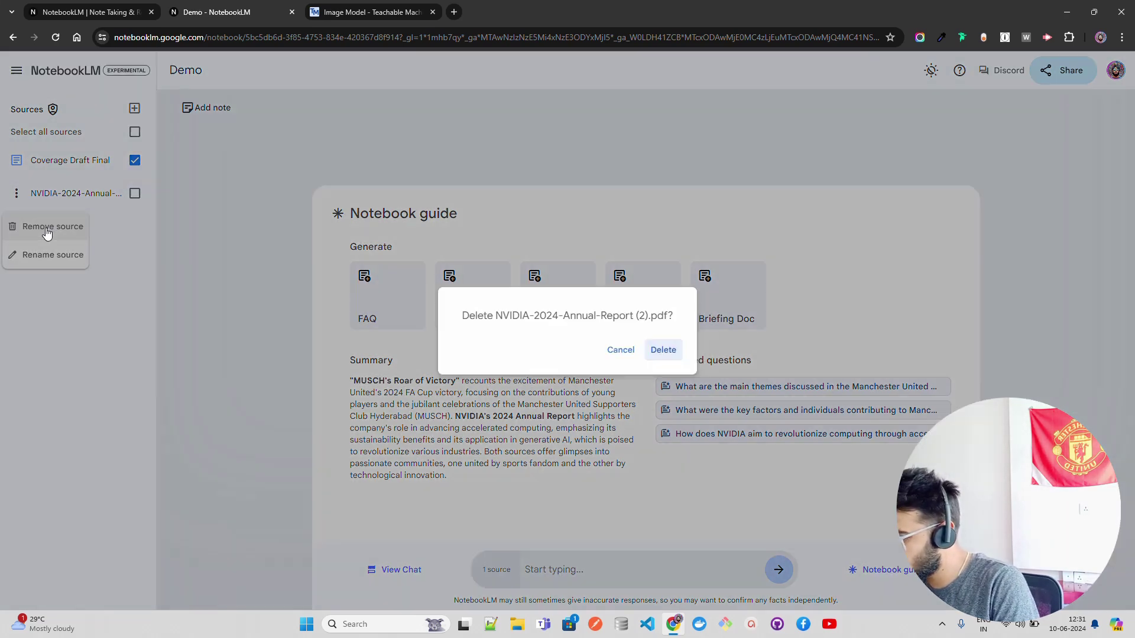
pyautogui.click(663, 352)
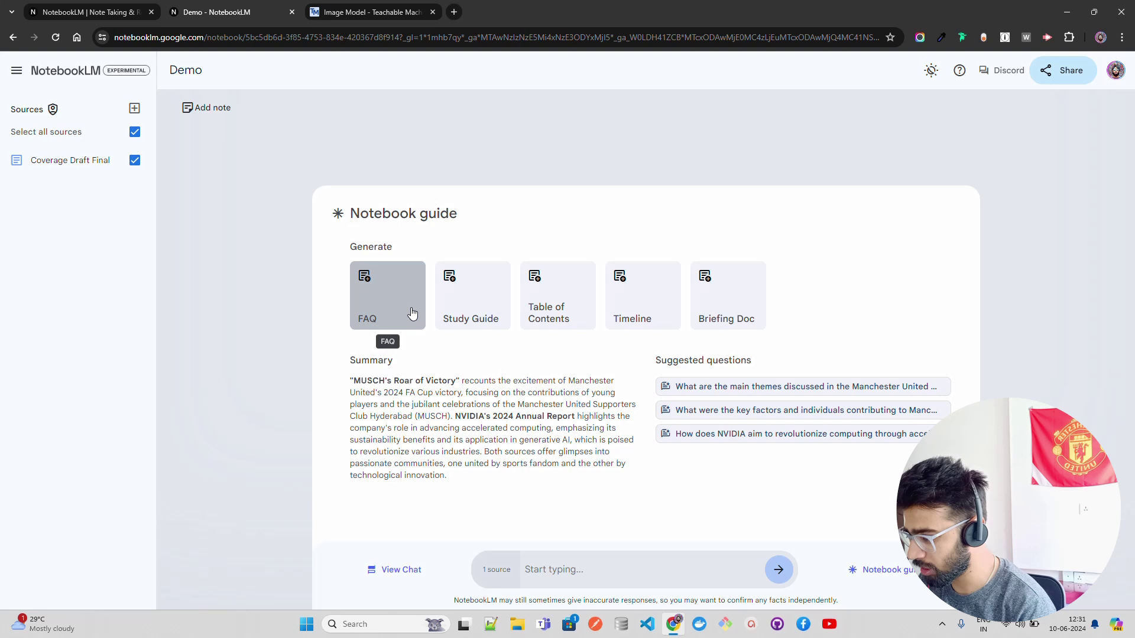
# Generate the FAQ about Manchester United Supporters Club Hyderabad (MUSCH) and read through the resulting note.
pyautogui.click(380, 296)
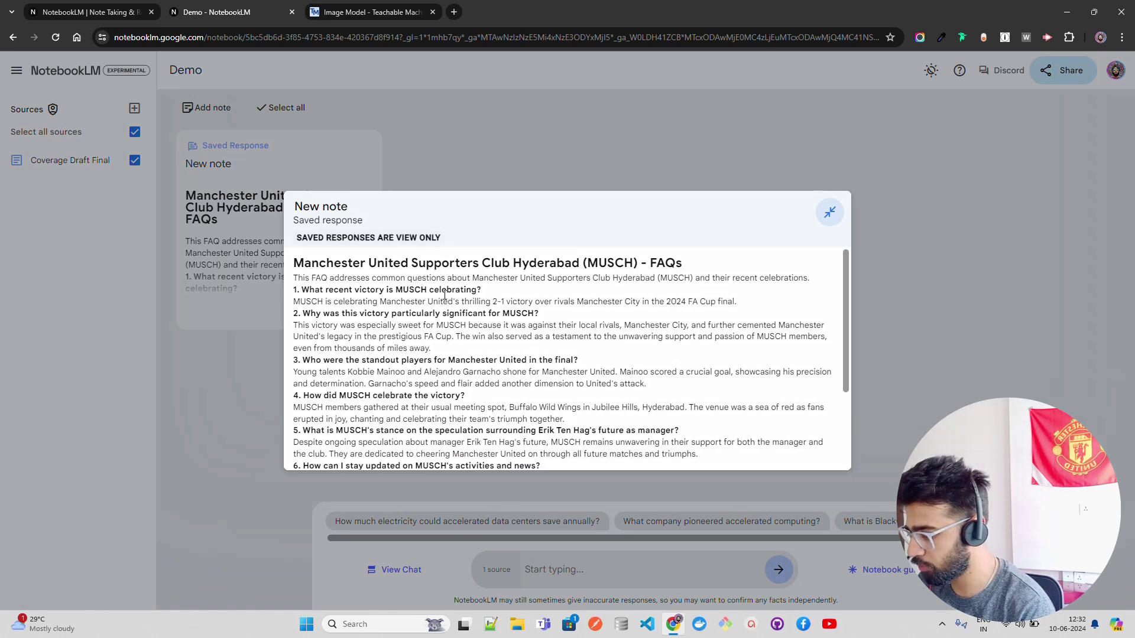
pyautogui.moveTo(482, 289); pyautogui.dragTo(331, 278)
pyautogui.click(331, 278)
pyautogui.scroll(-3, 531, 362)
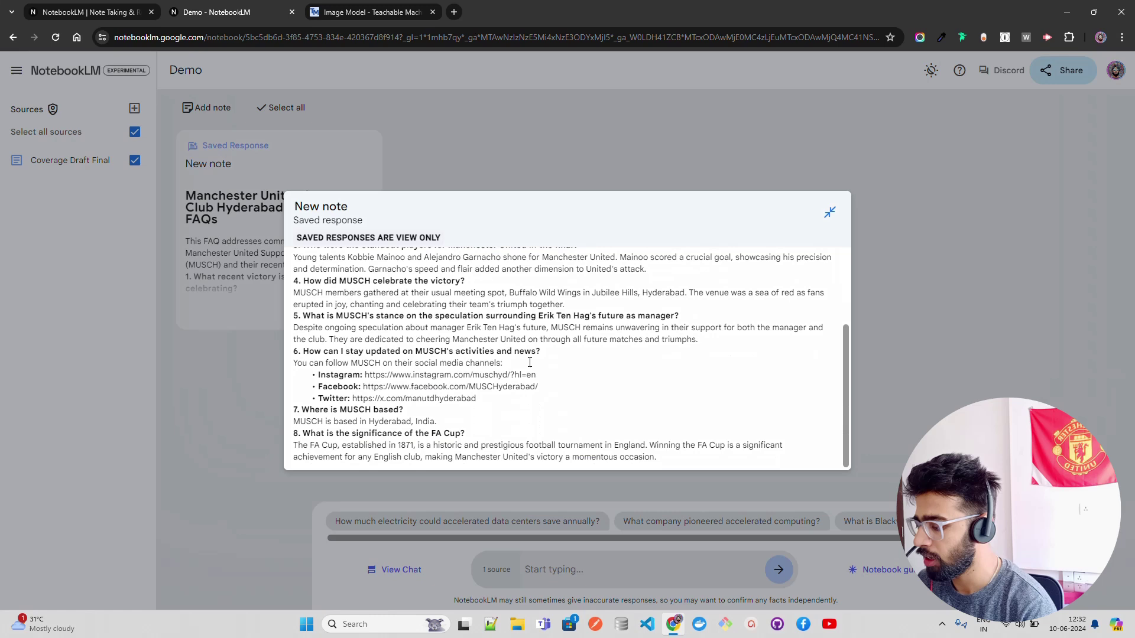
pyautogui.scroll(3, 531, 362)
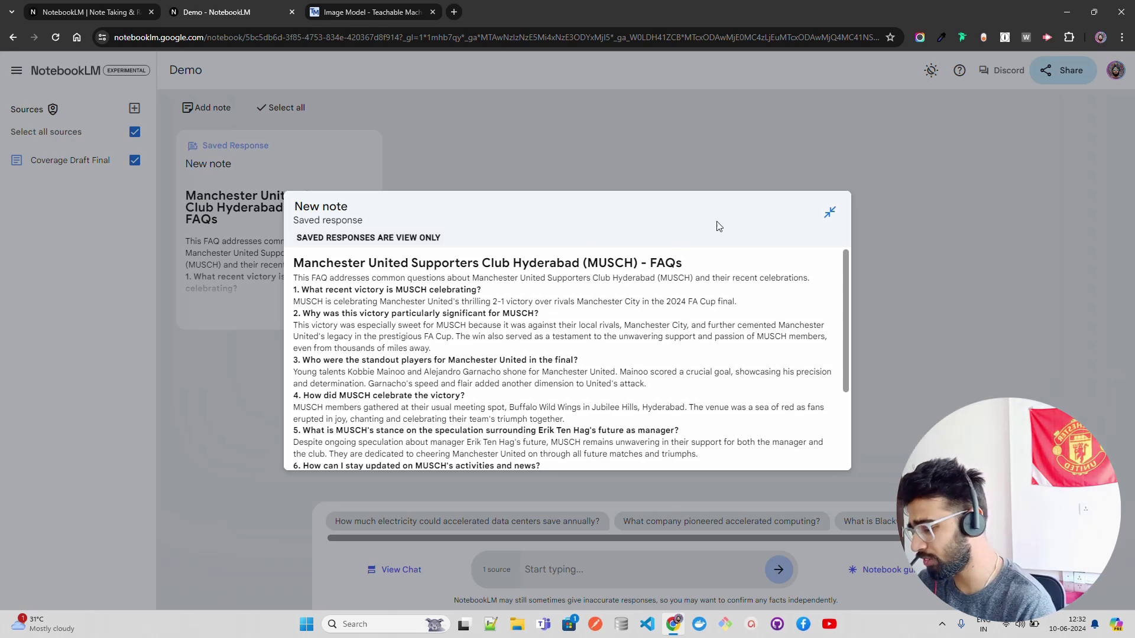
# Ask 'can u tell me the score line for the match?', then follow up with 'tell me more about it'.
pyautogui.click(832, 212)
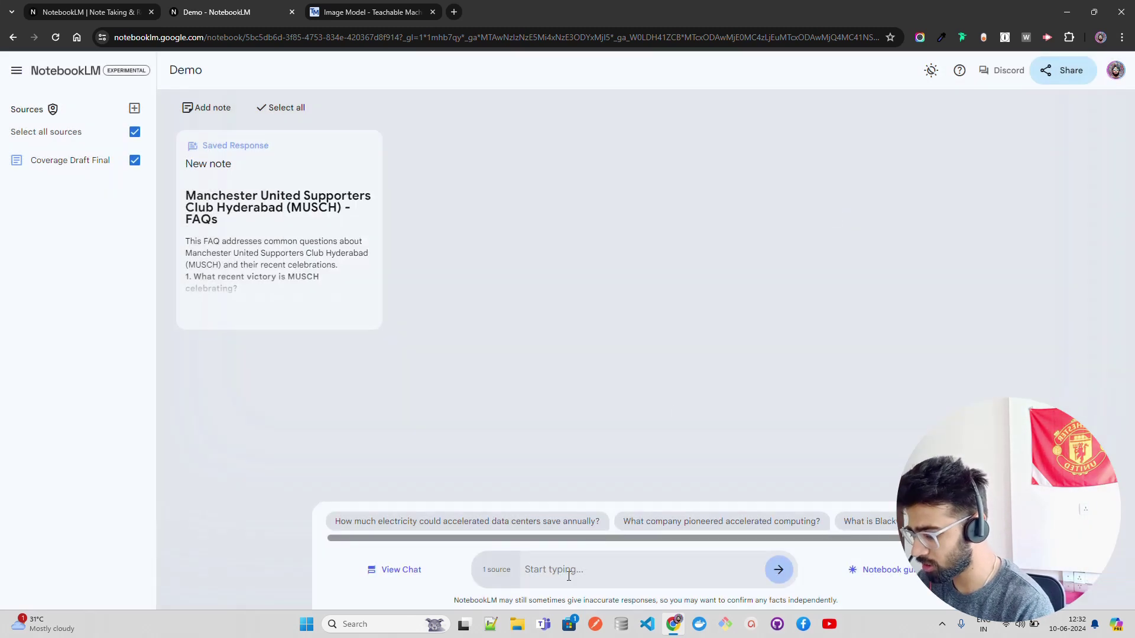
pyautogui.click(631, 576)
pyautogui.write('can u ')
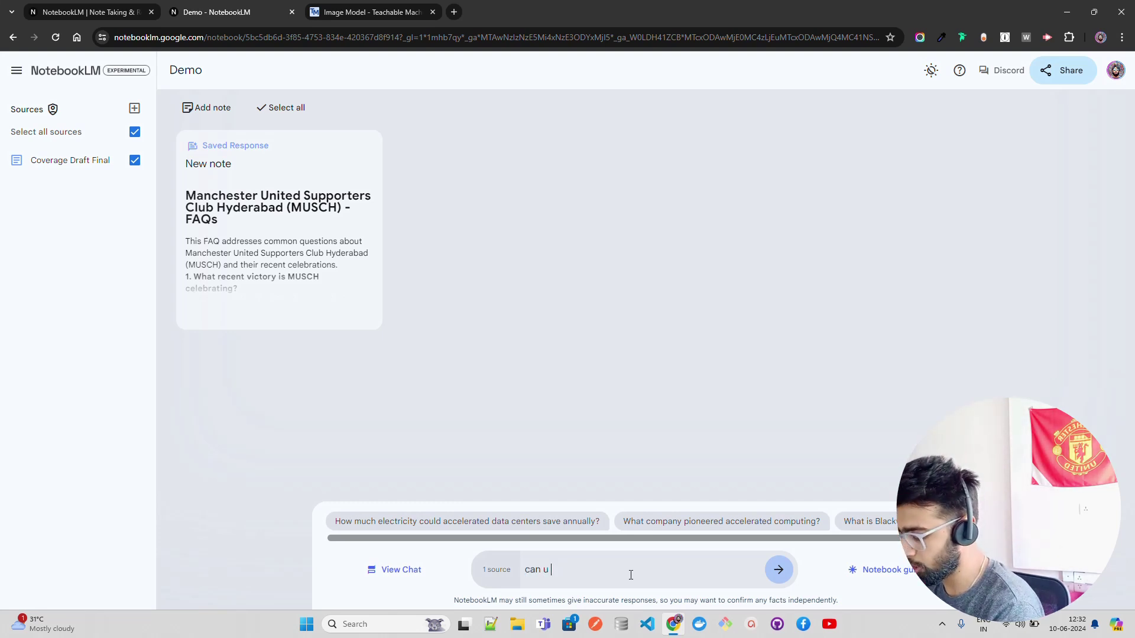
pyautogui.write('tell me the s')
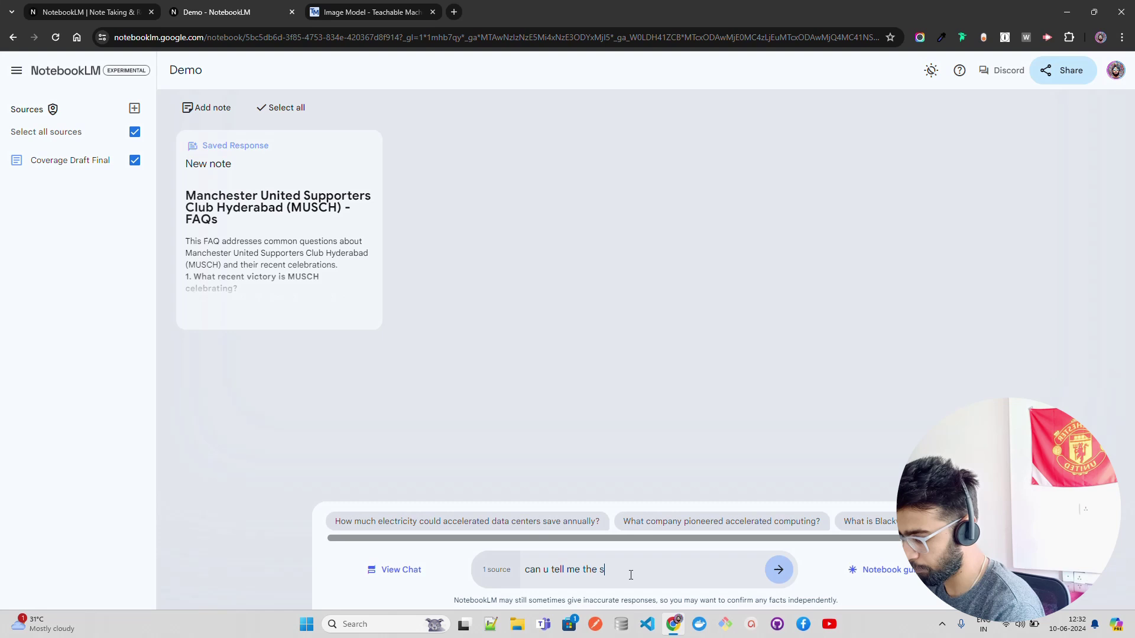
pyautogui.write('core ')
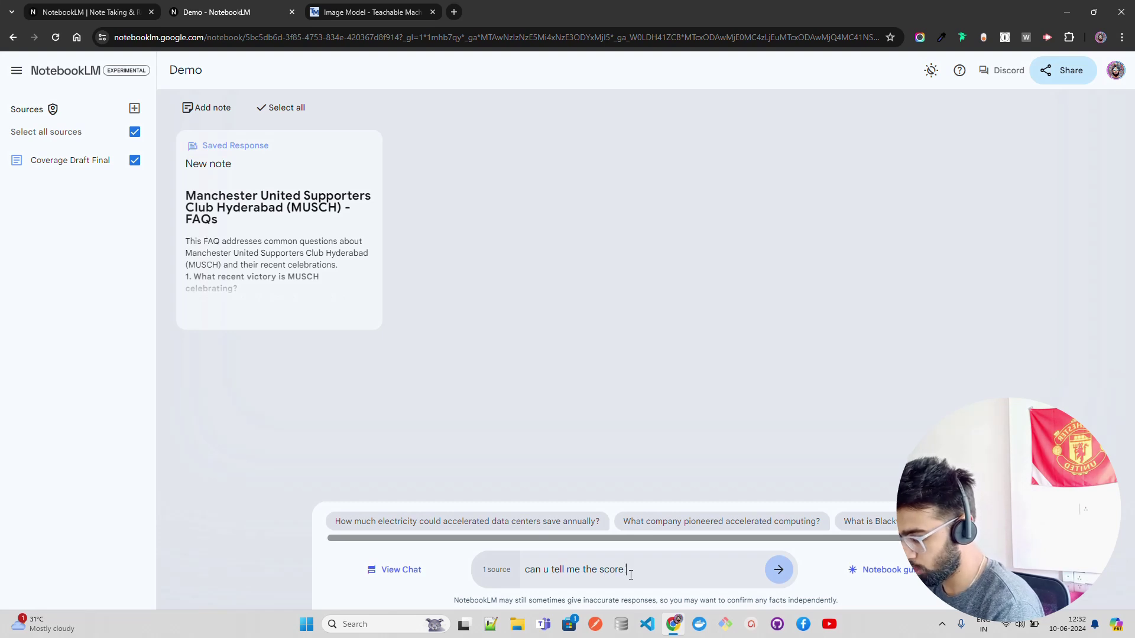
pyautogui.write('line ')
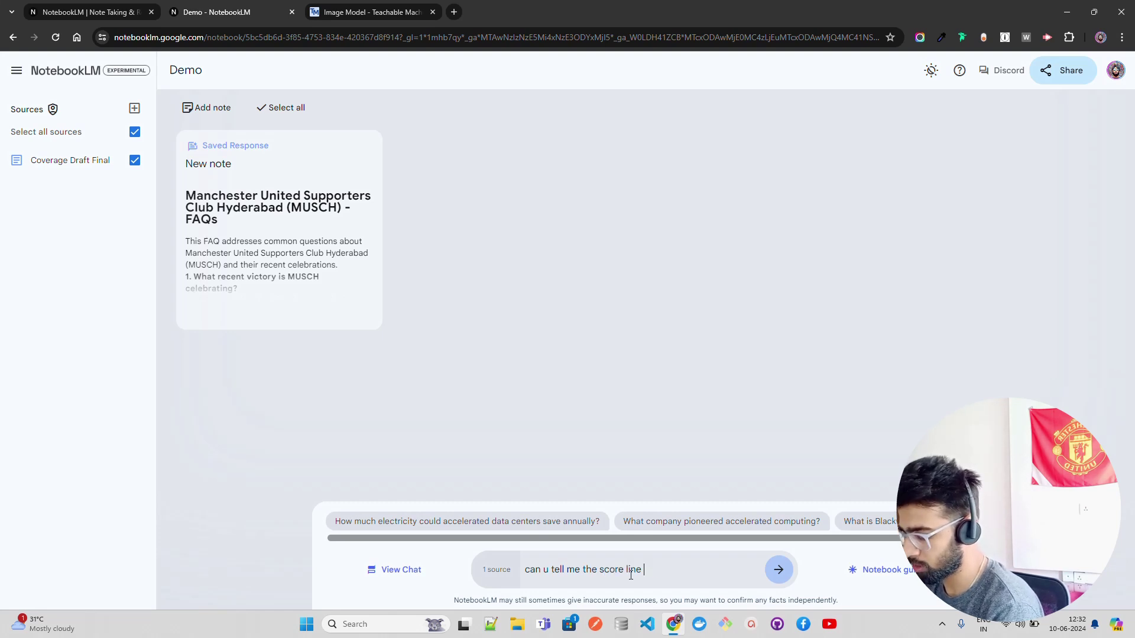
pyautogui.write('for the match?')
pyautogui.press('Return')
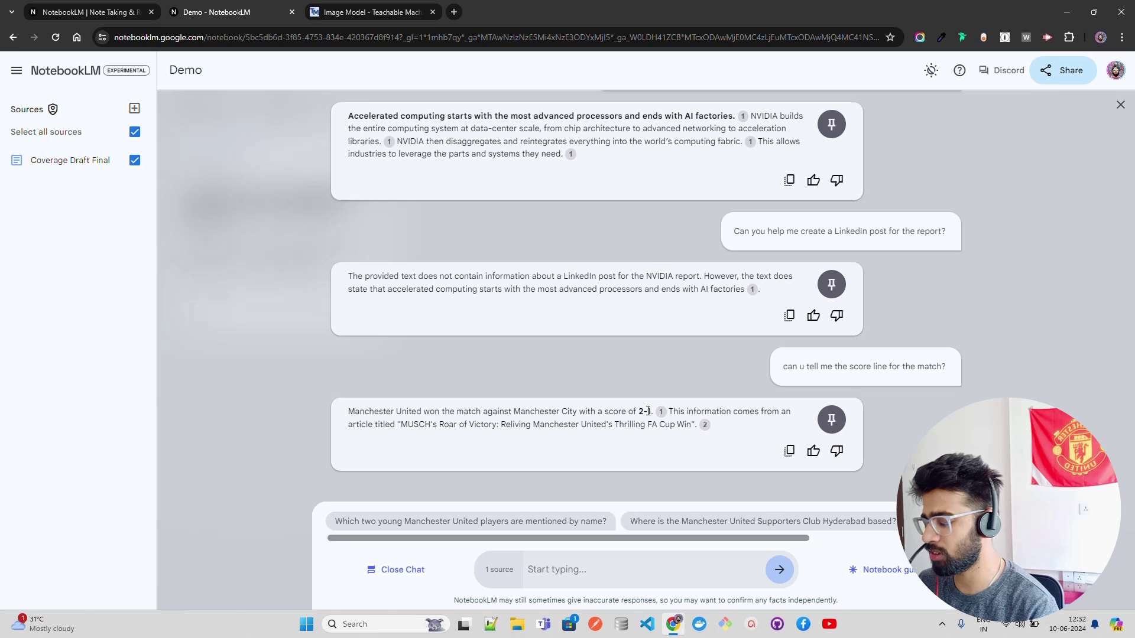
pyautogui.write('t')
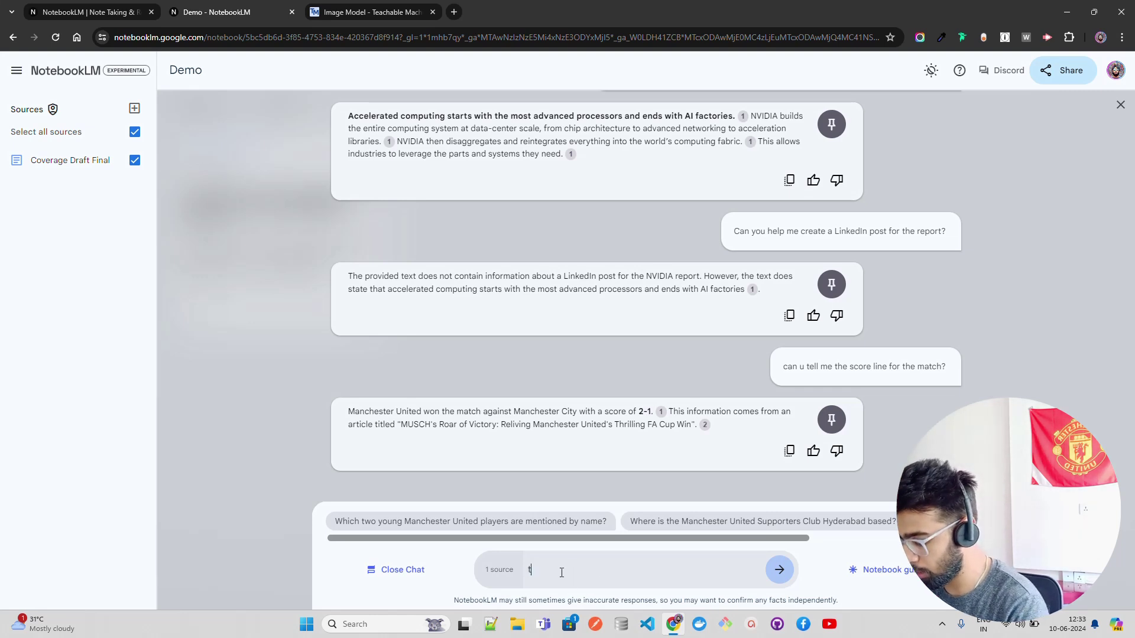
pyautogui.write('ell me more about it')
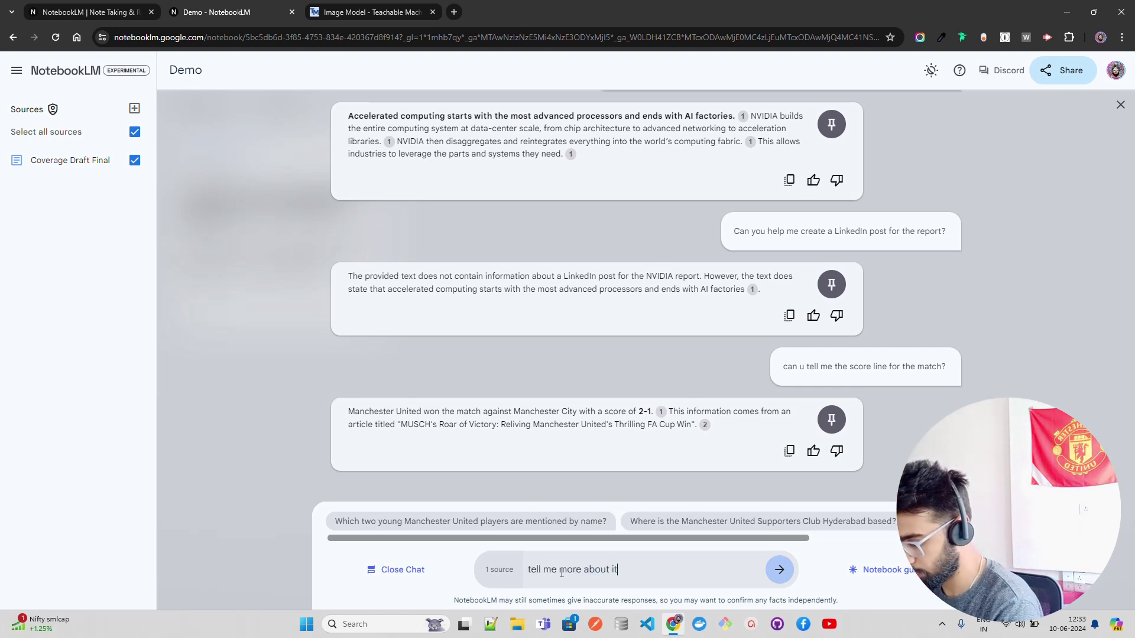
pyautogui.press('Return')
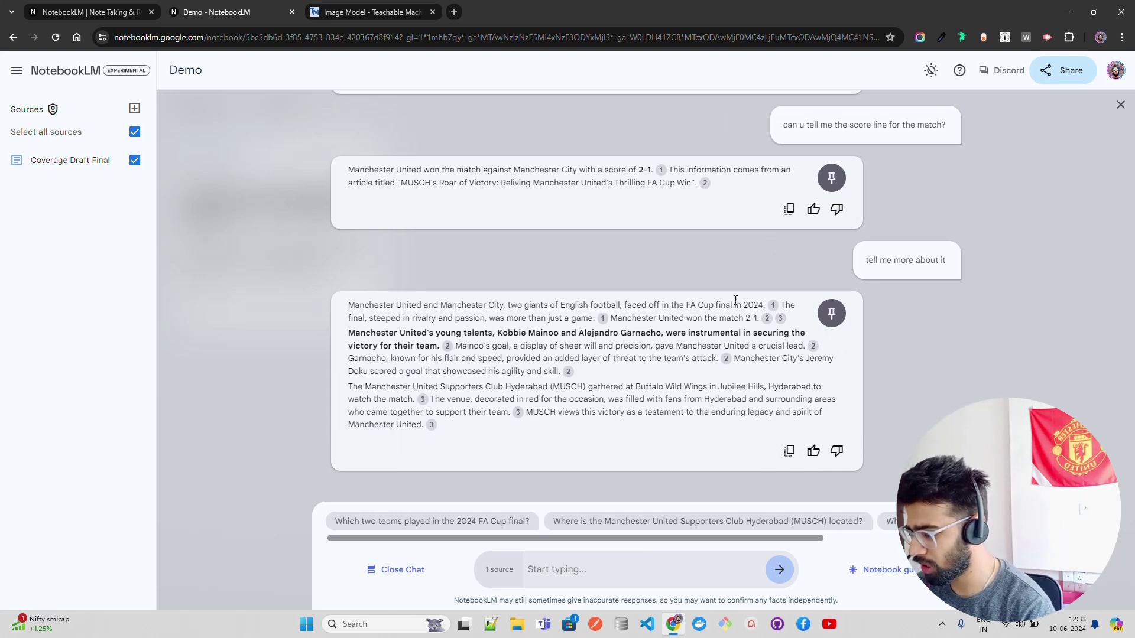
# Deselect Coverage Draft Final so it is no longer used as a source.
pyautogui.moveTo(489, 438); pyautogui.dragTo(345, 302)
pyautogui.click(886, 395)
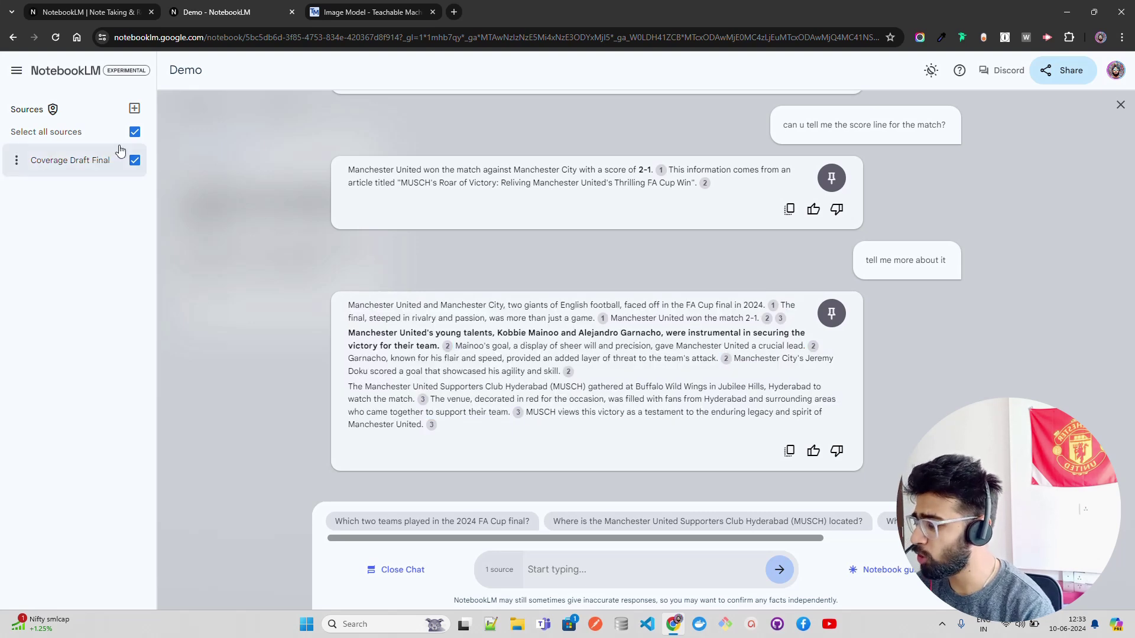
pyautogui.click(134, 161)
# Add the notebooklm.google website as a new Website source using its copied URL.
pyautogui.click(134, 108)
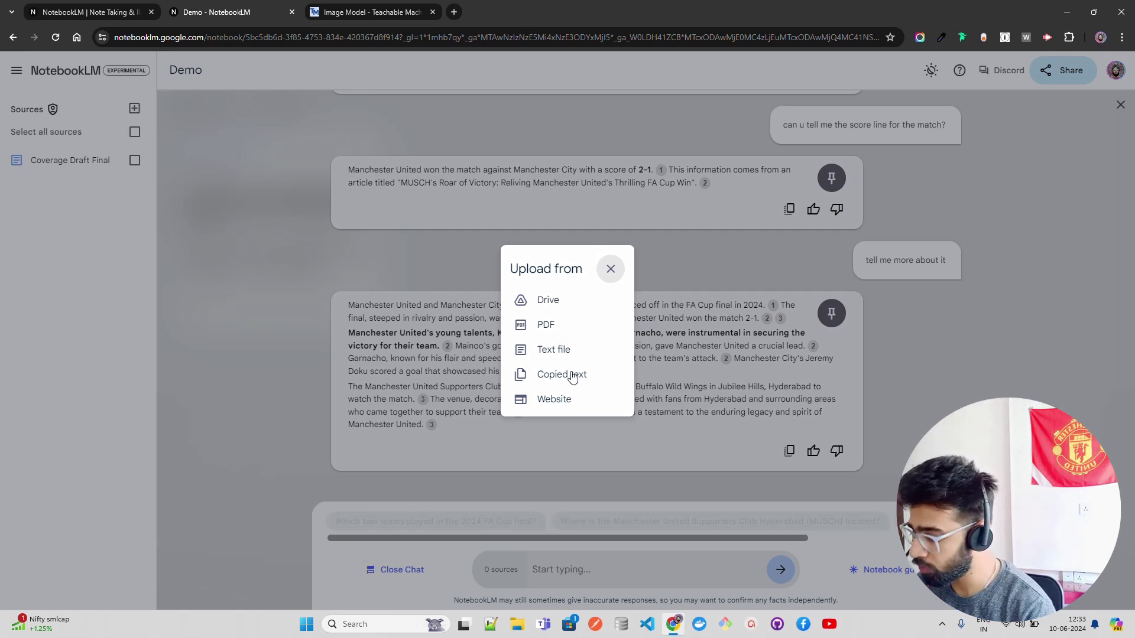
pyautogui.click(564, 400)
pyautogui.click(554, 341)
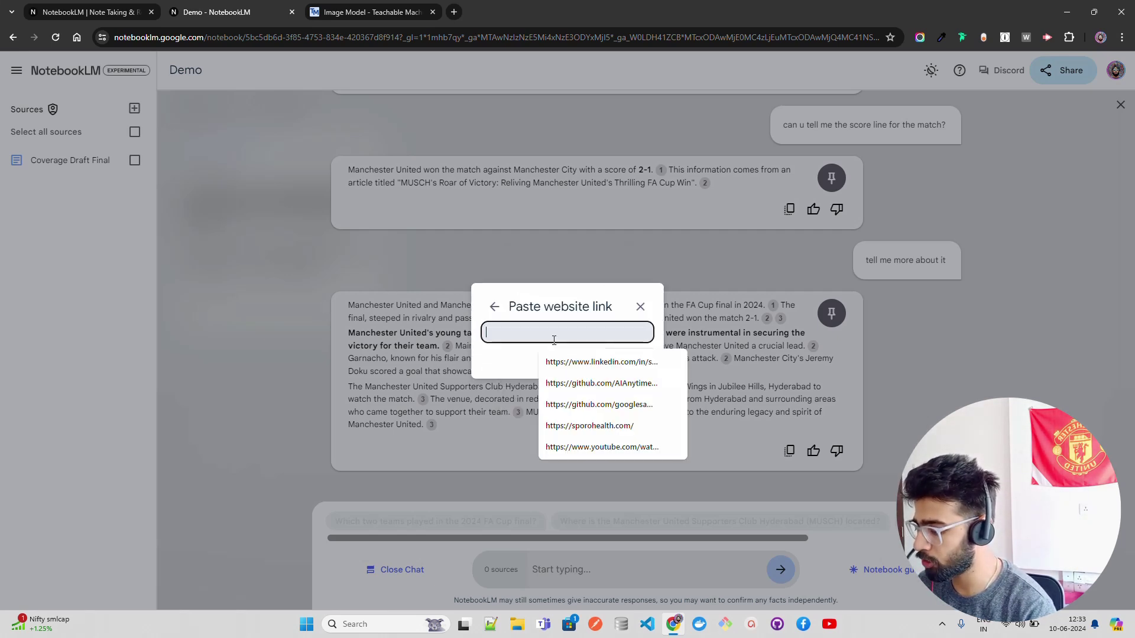
pyautogui.click(453, 13)
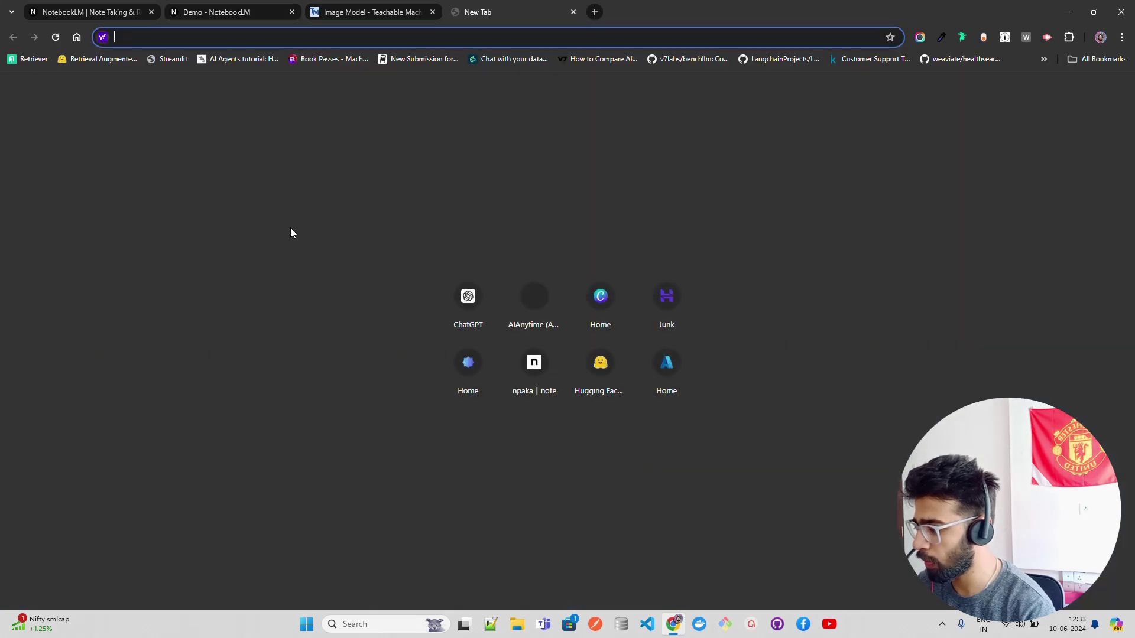
pyautogui.click(80, 19)
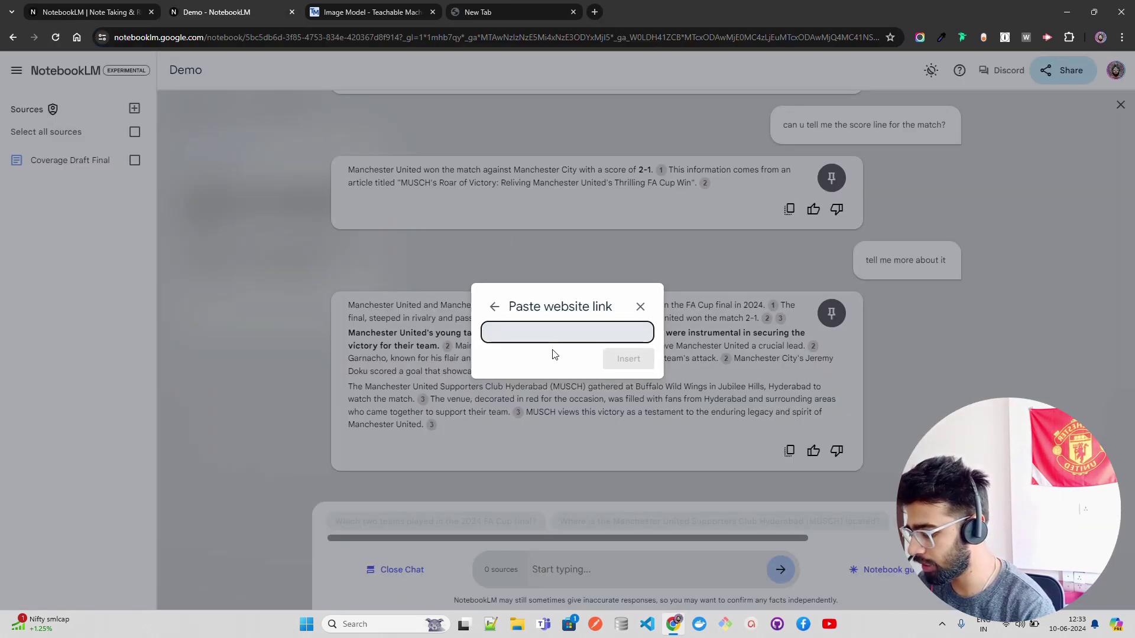
pyautogui.write('https://notebooklm.google/')
pyautogui.click(628, 359)
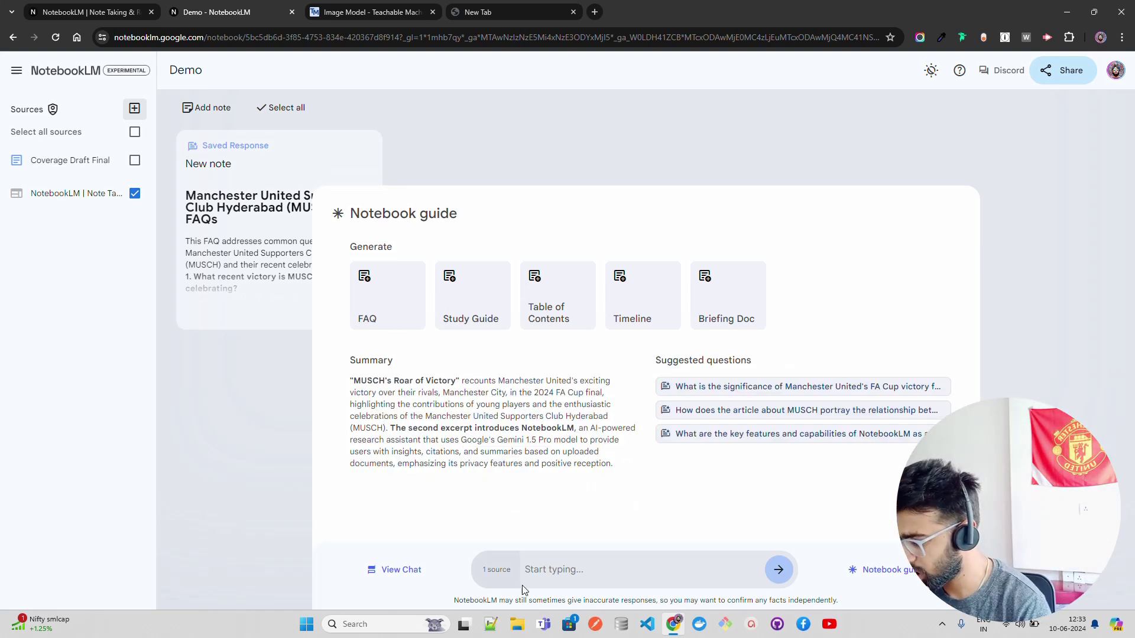
# Ask the chat 'what is this website all about?'.
pyautogui.click(539, 571)
pyautogui.write('what is this we')
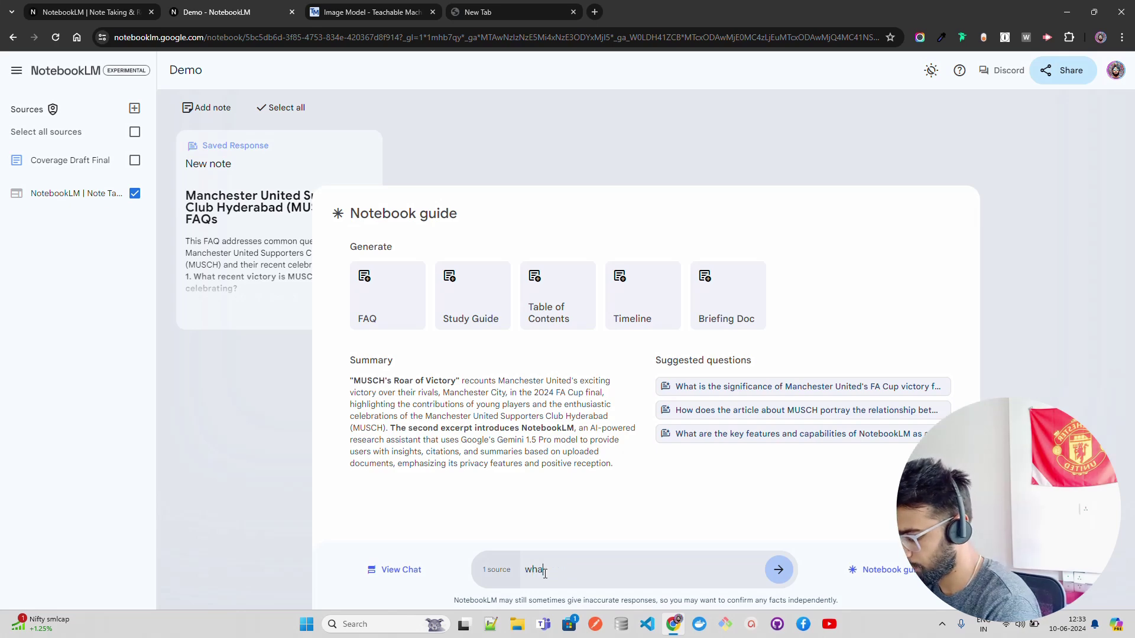
pyautogui.write('bsi')
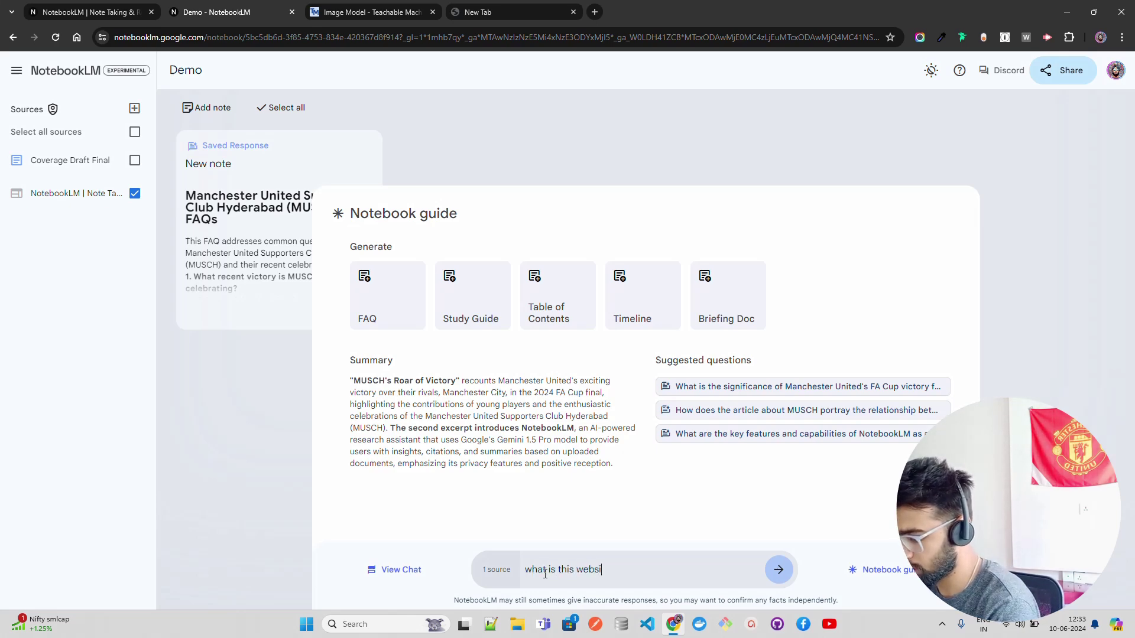
pyautogui.write('te all about?')
pyautogui.press('Return')
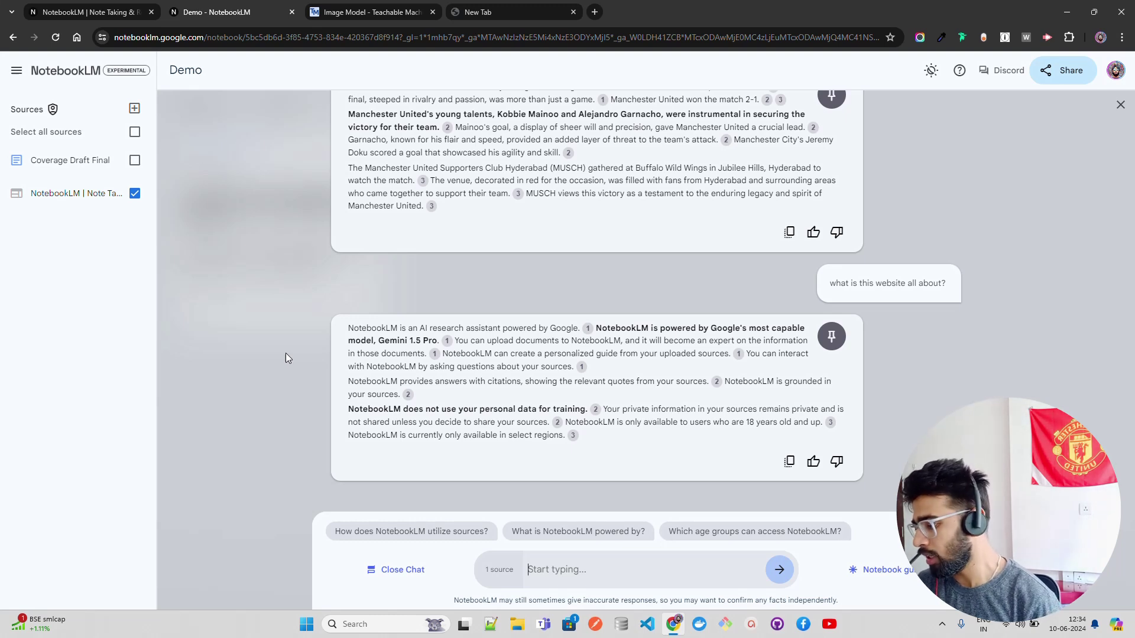
pyautogui.click(77, 11)
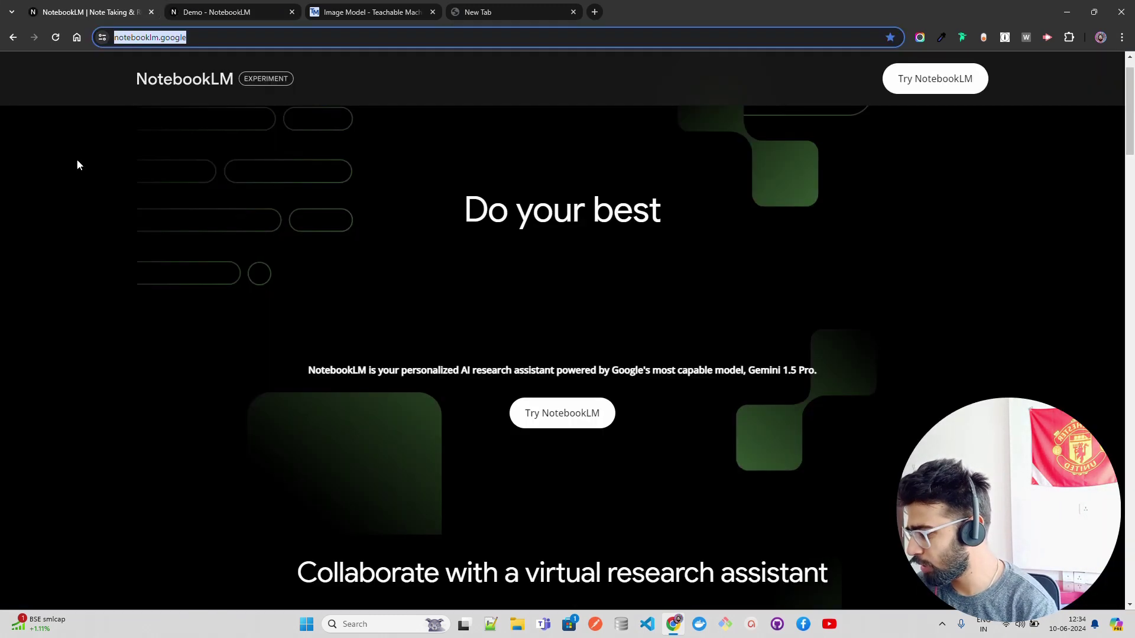
pyautogui.click(210, 13)
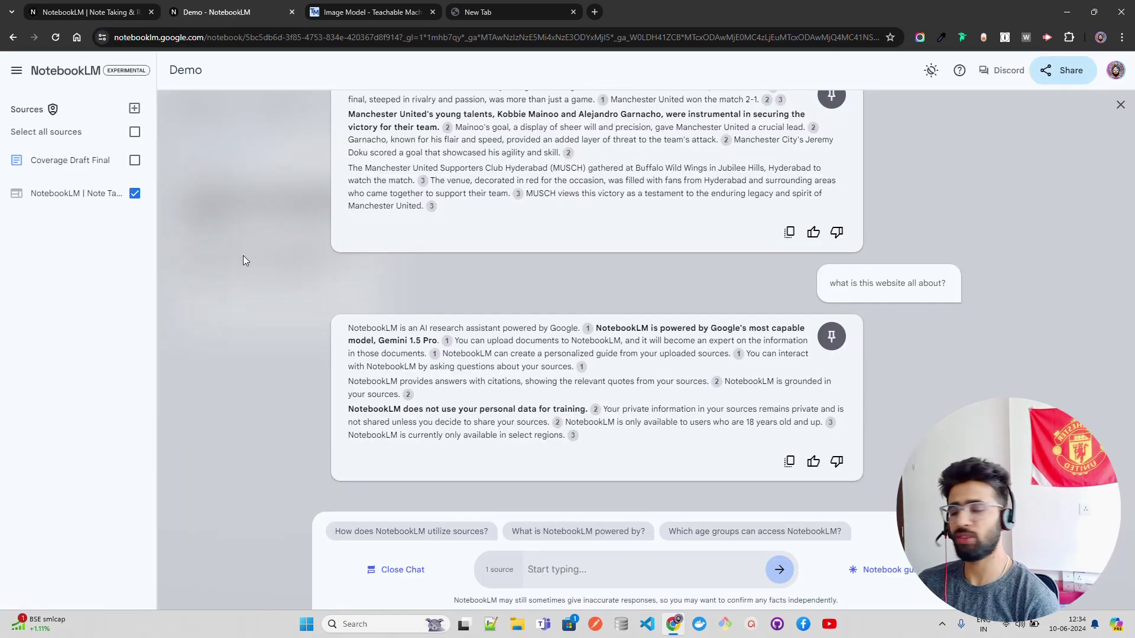